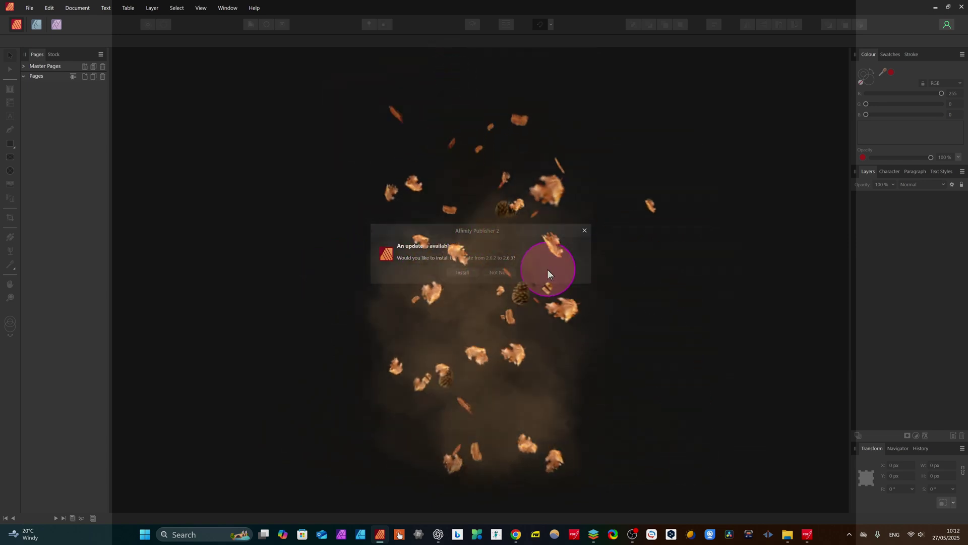
Step: Dismiss the startup update offer, check for updates manually and install the update to version 2.6.3
{"action": "left_click", "coordinate": [500, 273]}
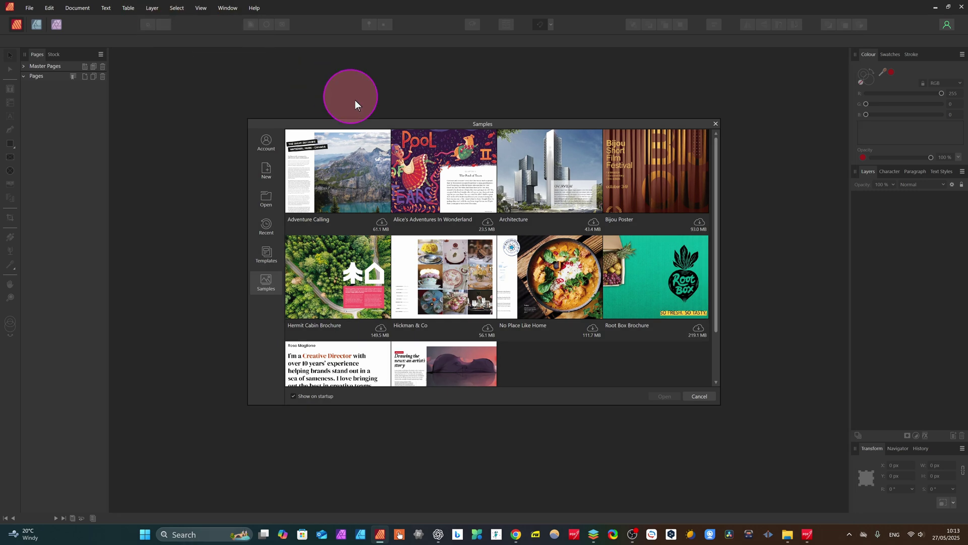
{"action": "left_click", "coordinate": [255, 8]}
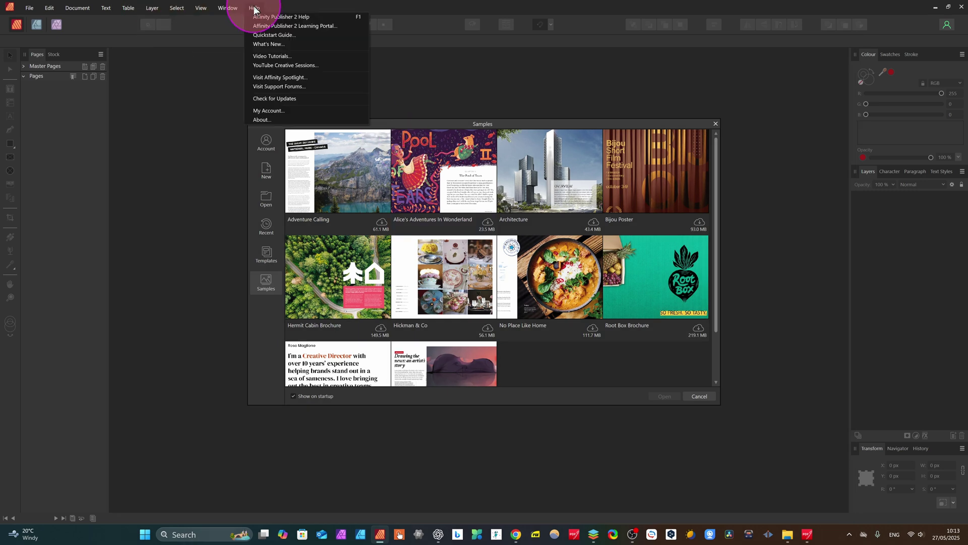
{"action": "left_click", "coordinate": [273, 98]}
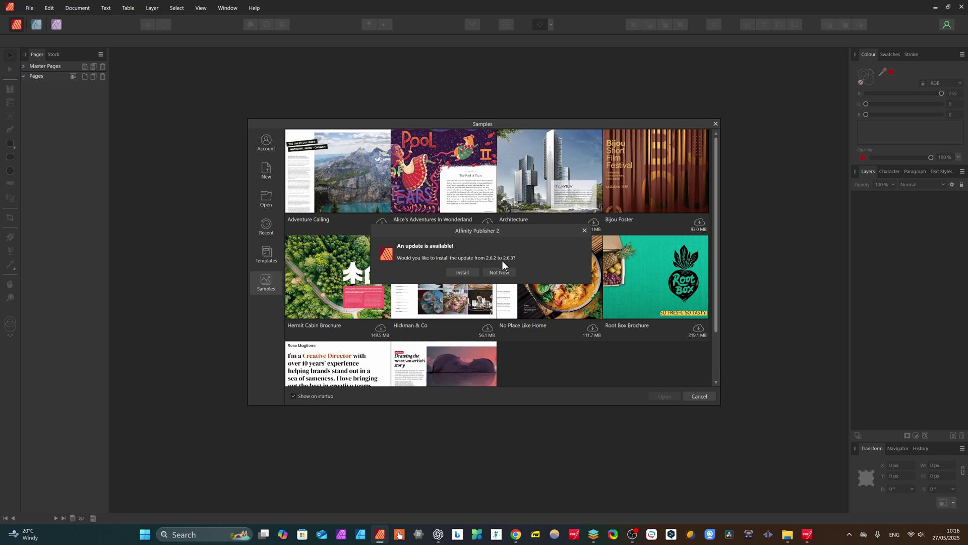
{"action": "left_click", "coordinate": [461, 272]}
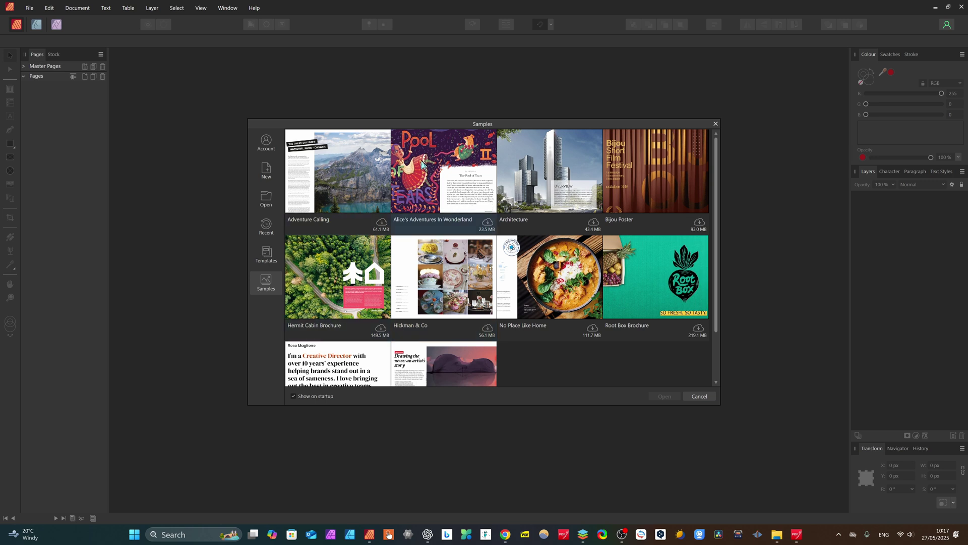
{"action": "scroll", "coordinate": [438, 252], "scroll_direction": "down", "scroll_amount": 2}
{"action": "scroll", "coordinate": [438, 253], "scroll_direction": "up", "scroll_amount": 2}
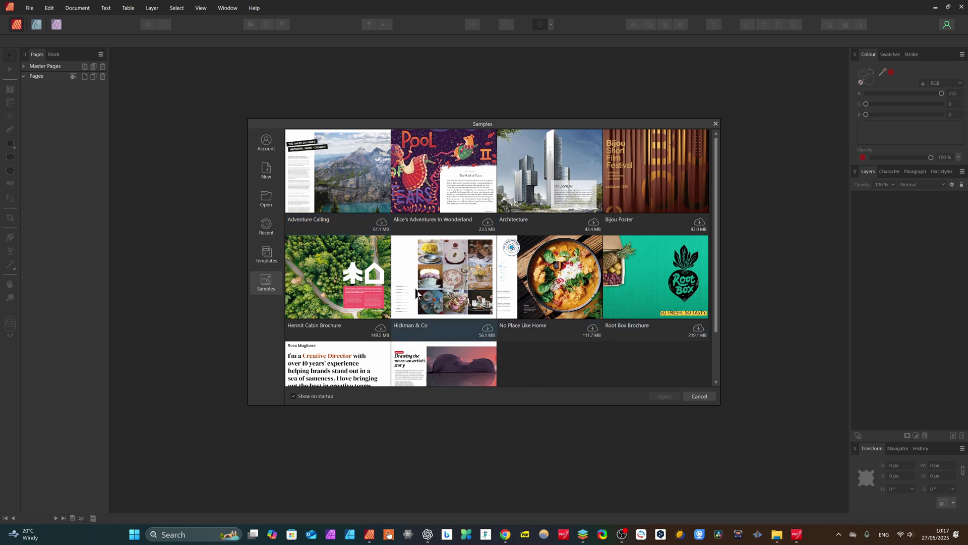
{"action": "scroll", "coordinate": [411, 299], "scroll_direction": "down", "scroll_amount": 2}
{"action": "scroll", "coordinate": [400, 315], "scroll_direction": "up", "scroll_amount": 2}
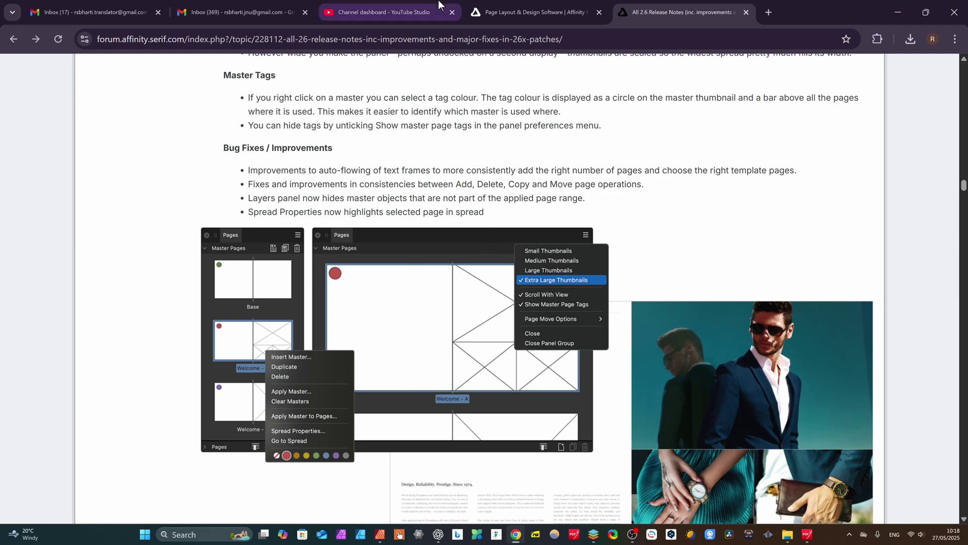
Step: Show the Affinity Publisher 2 product page in the browser and go to its purchase options
{"action": "left_click", "coordinate": [494, 9]}
{"action": "scroll", "coordinate": [510, 310], "scroll_direction": "down", "scroll_amount": 8}
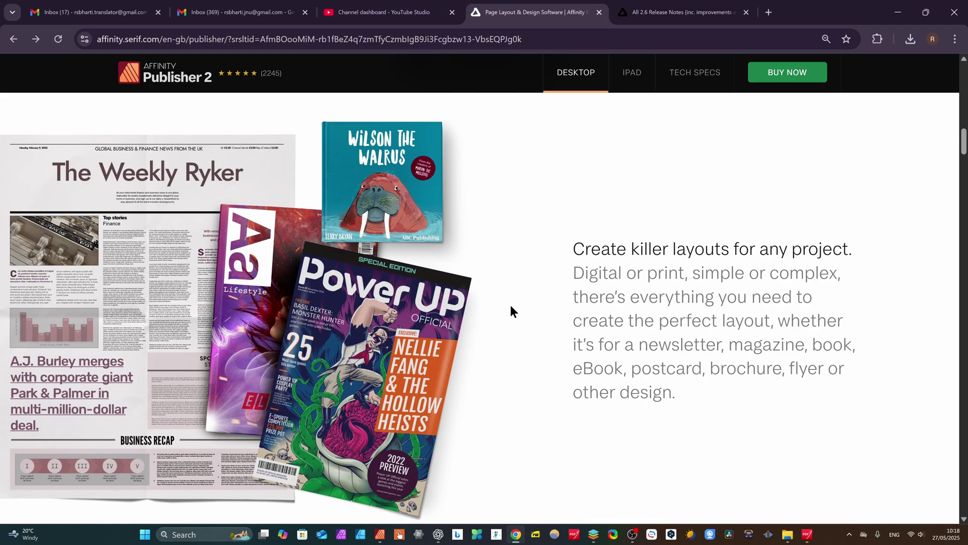
{"action": "scroll", "coordinate": [510, 309], "scroll_direction": "up", "scroll_amount": 11}
{"action": "scroll", "coordinate": [510, 310], "scroll_direction": "down", "scroll_amount": 5}
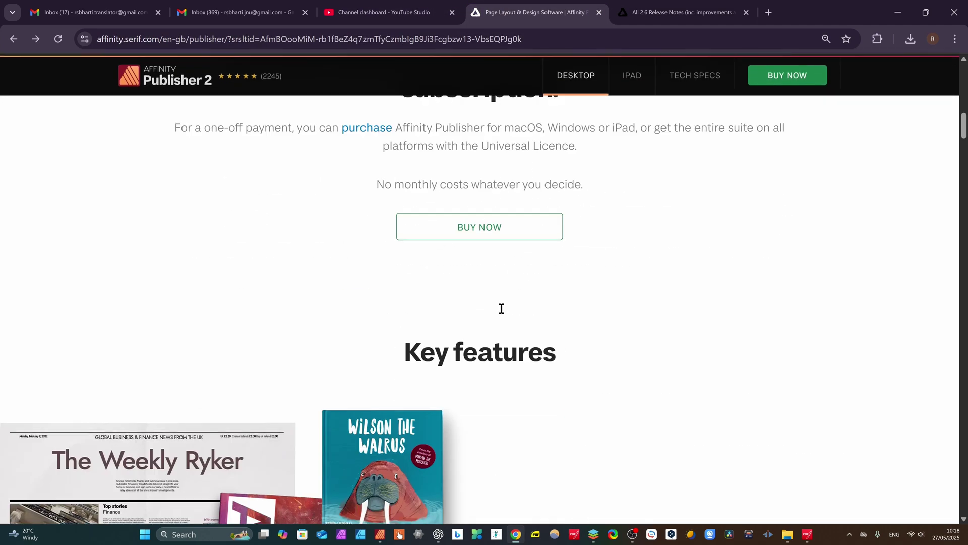
{"action": "left_click", "coordinate": [457, 228]}
Step: Examine the Publisher 2 prices for macOS, Windows and iPad and the contents of the Affinity V2 Universal Licence offer
{"action": "scroll", "coordinate": [350, 292], "scroll_direction": "down", "scroll_amount": 5}
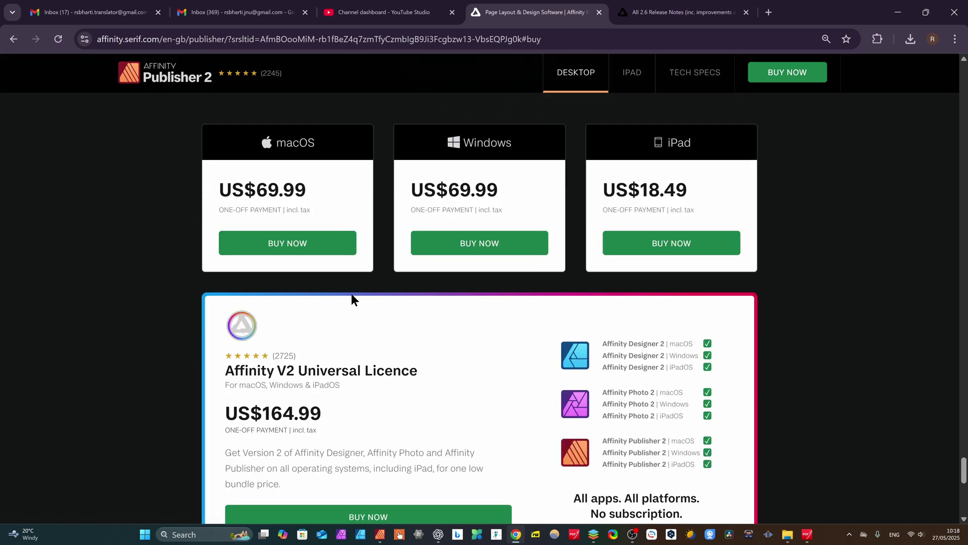
{"action": "scroll", "coordinate": [283, 326], "scroll_direction": "up", "scroll_amount": 3}
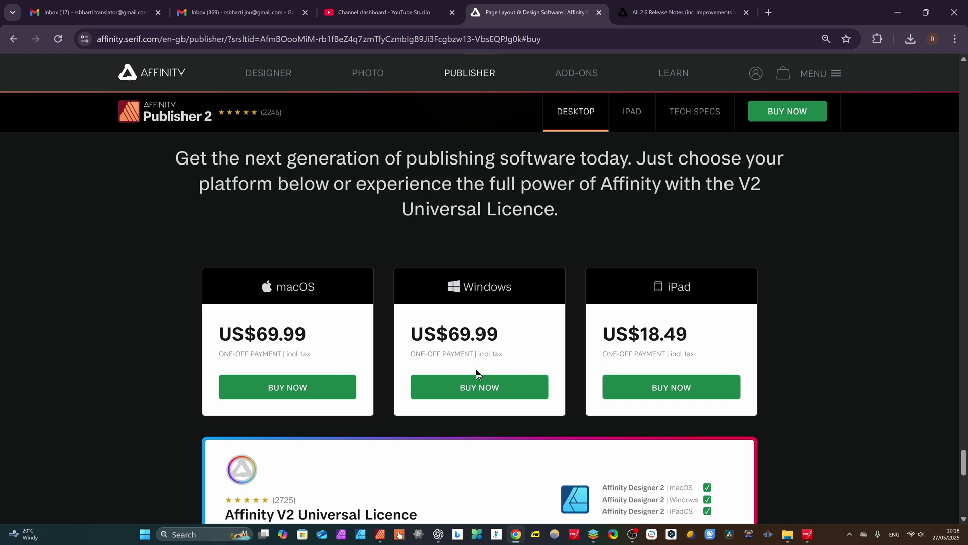
{"action": "scroll", "coordinate": [492, 372], "scroll_direction": "down", "scroll_amount": 6}
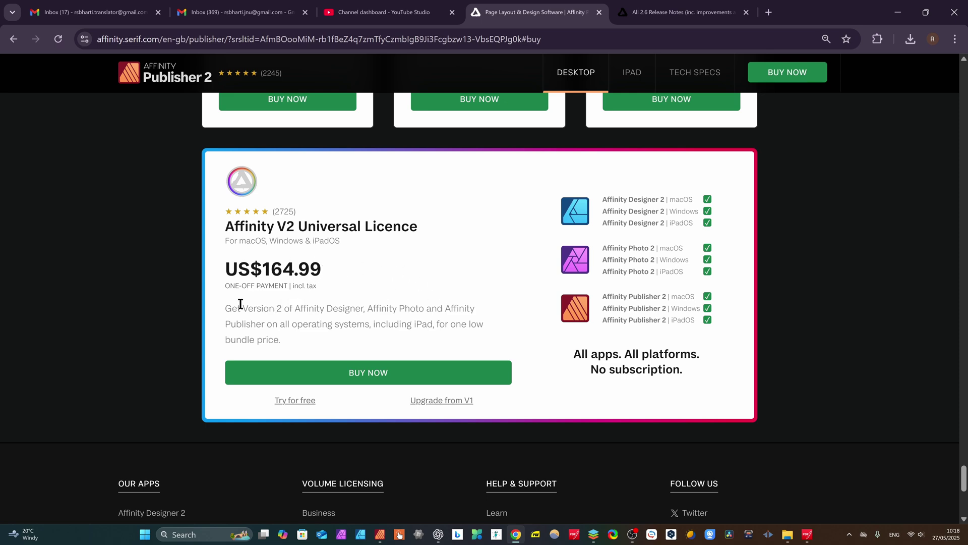
{"action": "scroll", "coordinate": [440, 357], "scroll_direction": "down", "scroll_amount": 3}
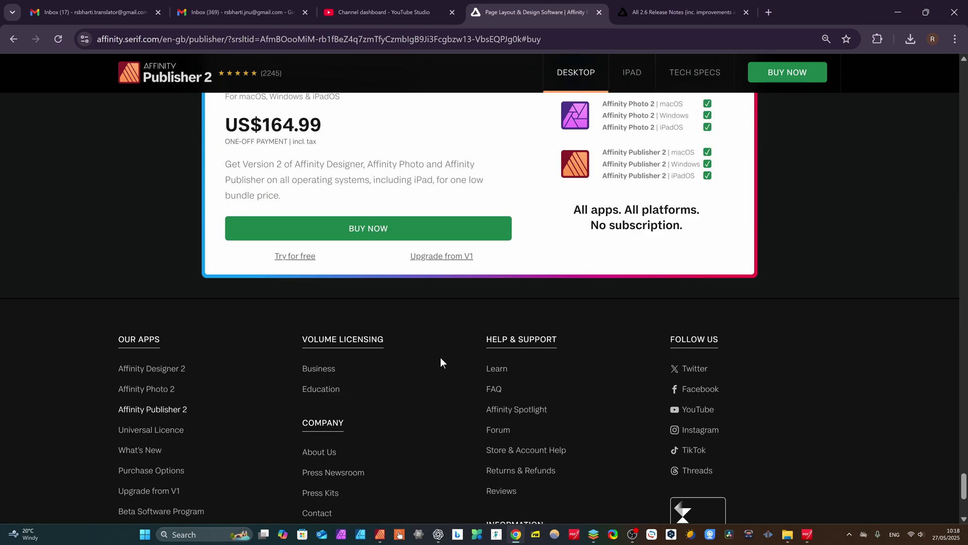
{"action": "scroll", "coordinate": [441, 357], "scroll_direction": "up", "scroll_amount": 8}
{"action": "scroll", "coordinate": [440, 356], "scroll_direction": "down", "scroll_amount": 3}
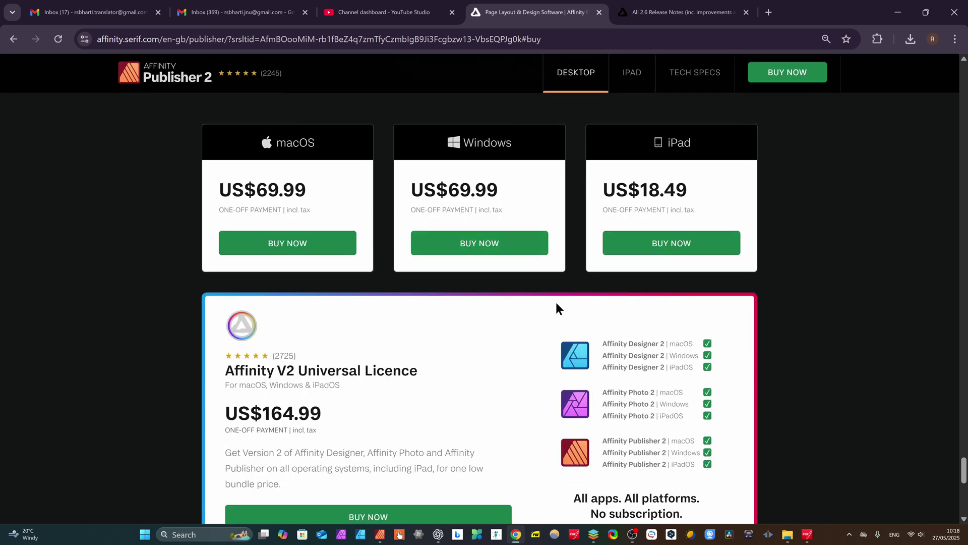
{"action": "scroll", "coordinate": [614, 389], "scroll_direction": "down", "scroll_amount": 3}
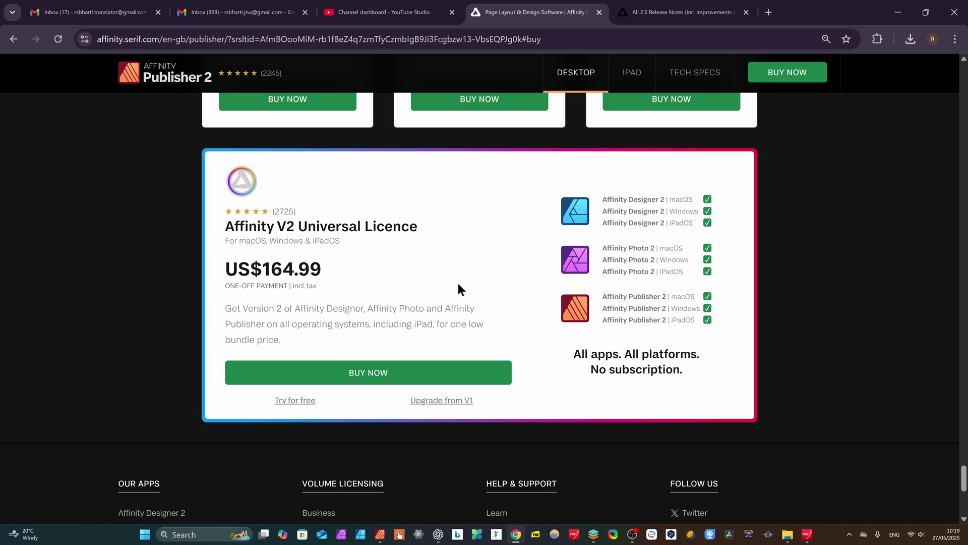
{"action": "left_click", "coordinate": [580, 227]}
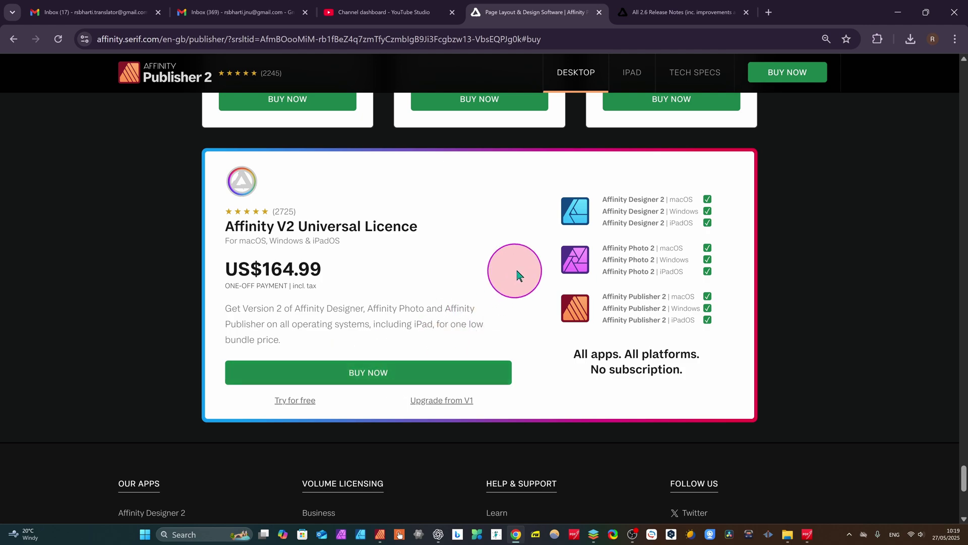
{"action": "scroll", "coordinate": [408, 348], "scroll_direction": "down", "scroll_amount": 1}
{"action": "scroll", "coordinate": [417, 359], "scroll_direction": "up", "scroll_amount": 15}
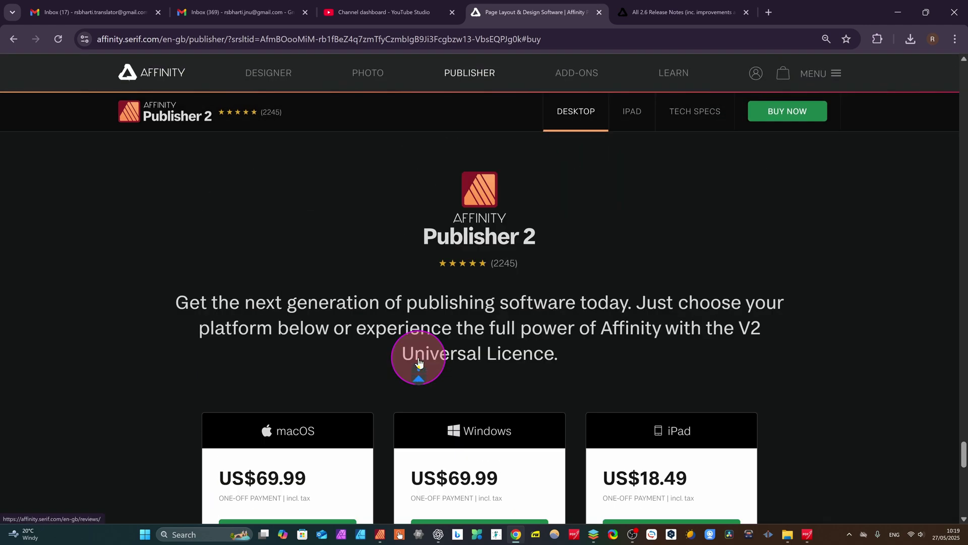
{"action": "scroll", "coordinate": [418, 361], "scroll_direction": "down", "scroll_amount": 15}
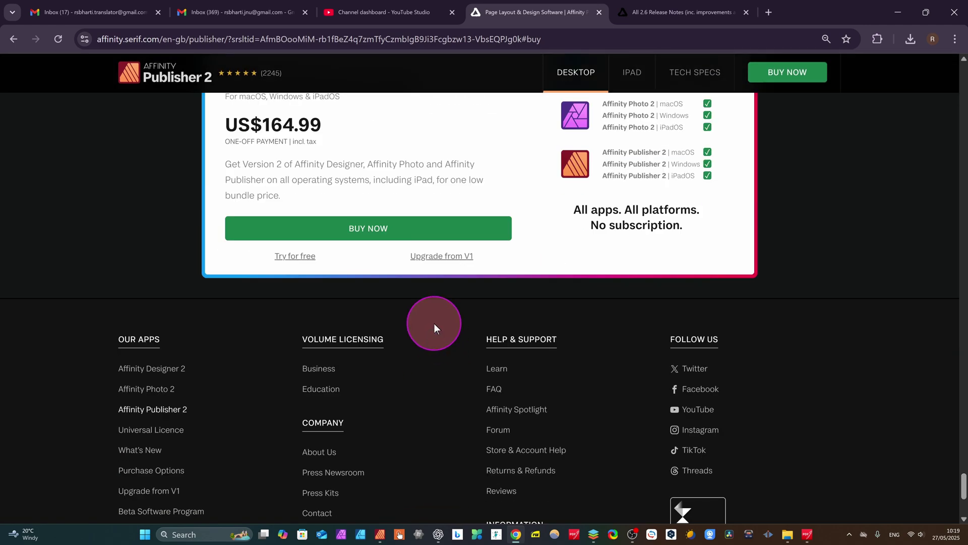
{"action": "scroll", "coordinate": [422, 344], "scroll_direction": "up", "scroll_amount": 1}
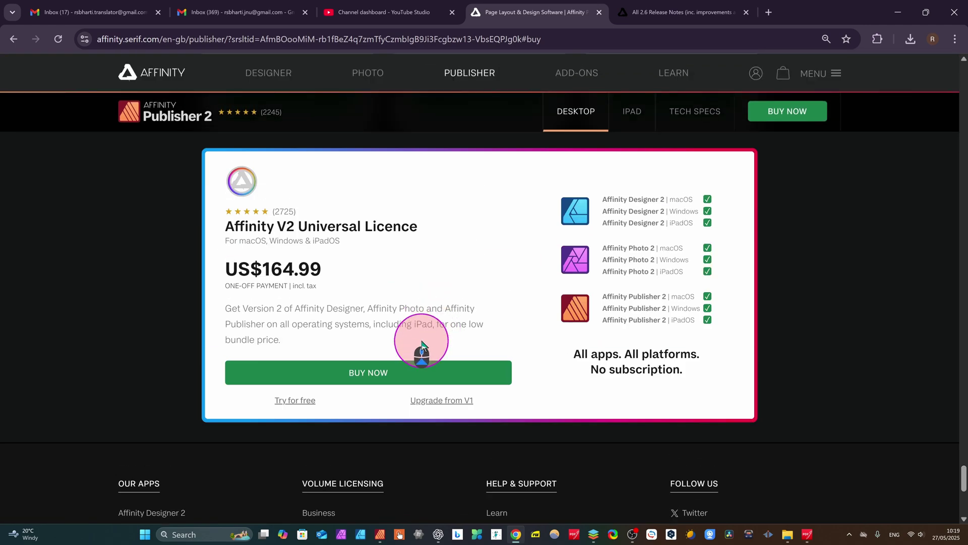
Step: Open the free trial of the Affinity V2 Universal Licence and review its checkout form
{"action": "left_click", "coordinate": [296, 401]}
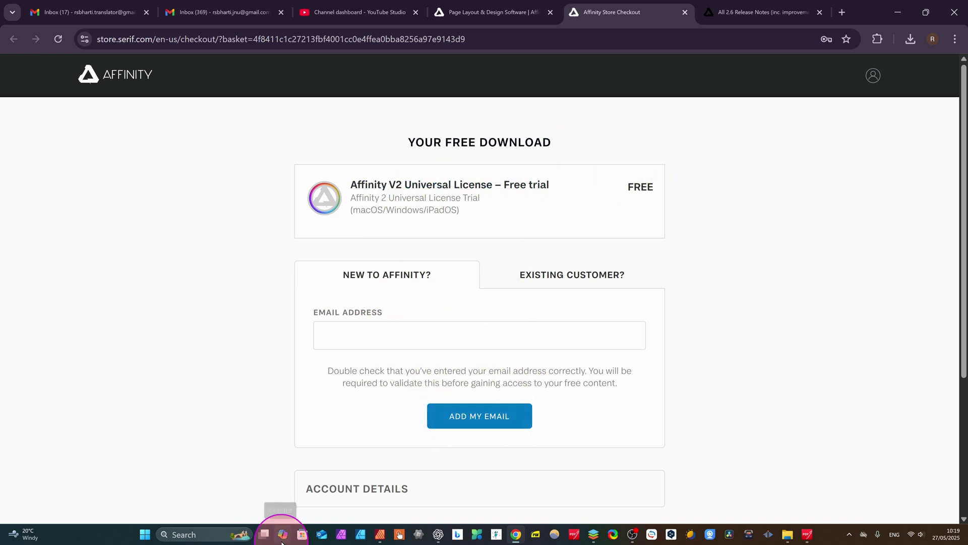
{"action": "scroll", "coordinate": [497, 270], "scroll_direction": "down", "scroll_amount": 3}
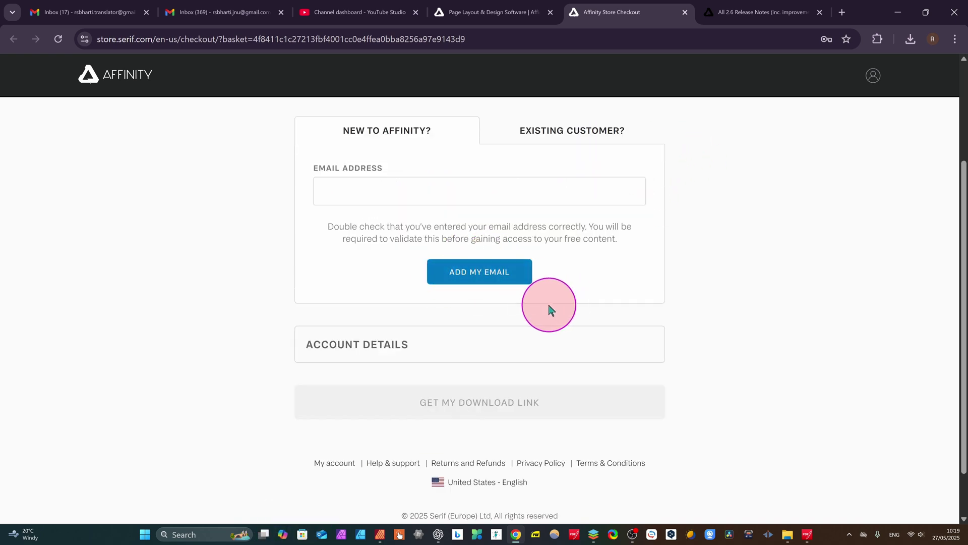
{"action": "scroll", "coordinate": [549, 309], "scroll_direction": "up", "scroll_amount": 3}
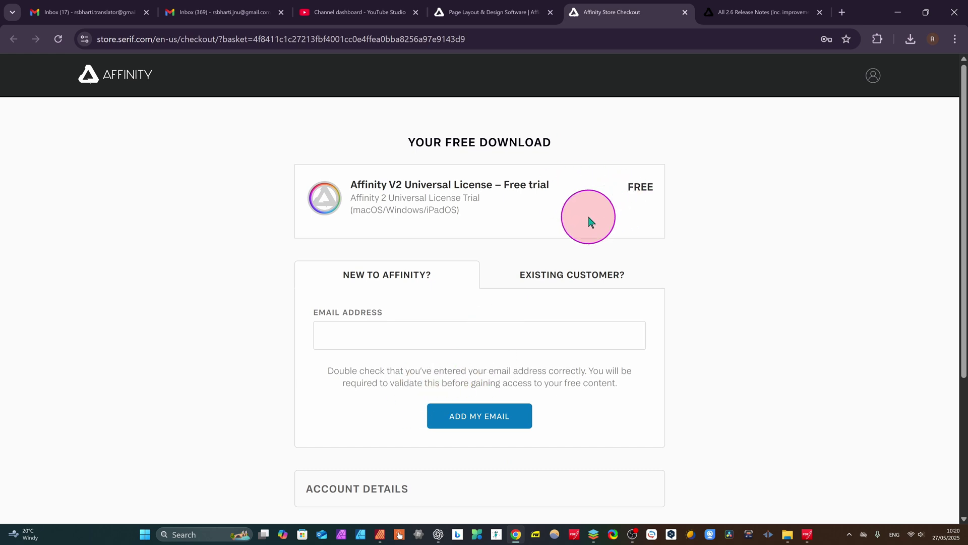
{"action": "scroll", "coordinate": [493, 292], "scroll_direction": "up", "scroll_amount": 2}
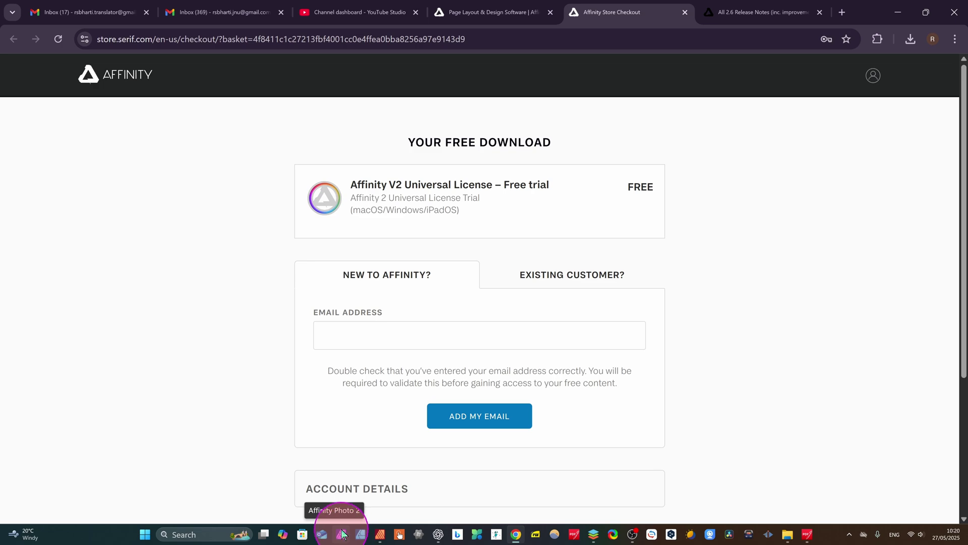
Step: Switch to Affinity Publisher 2, dismiss the samples window and create a press-ready A4 document, 210 × 297 mm at 300 dpi
{"action": "left_click", "coordinate": [360, 535]}
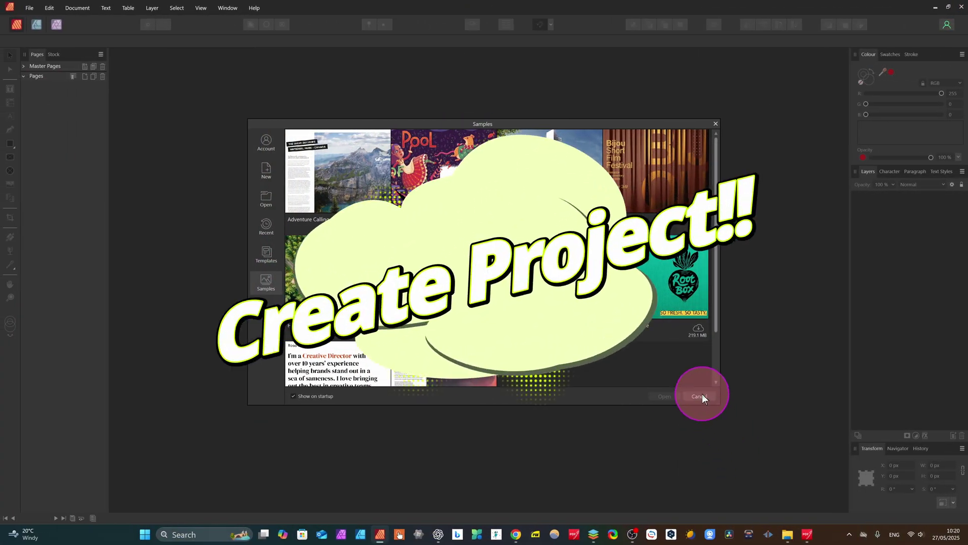
{"action": "left_click", "coordinate": [701, 395]}
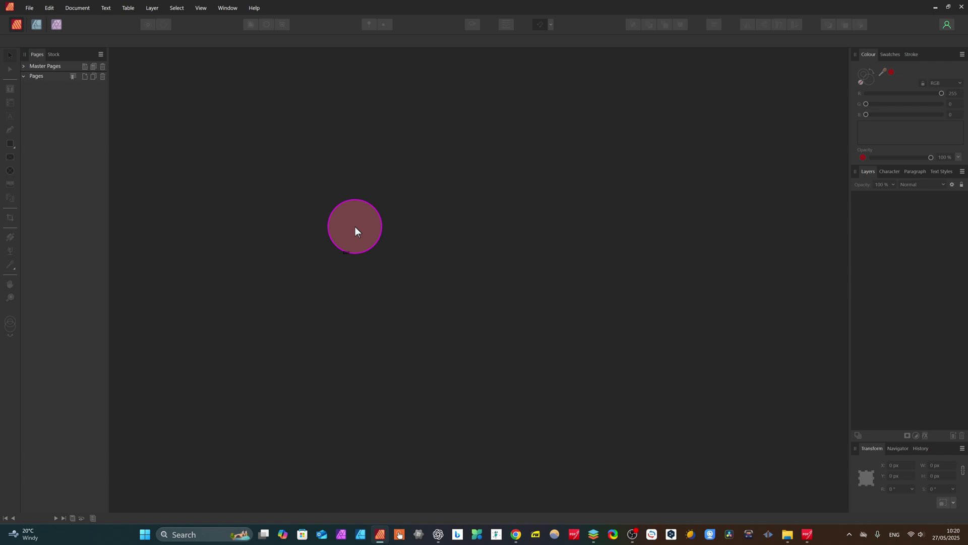
{"action": "key", "text": "ctrl+n"}
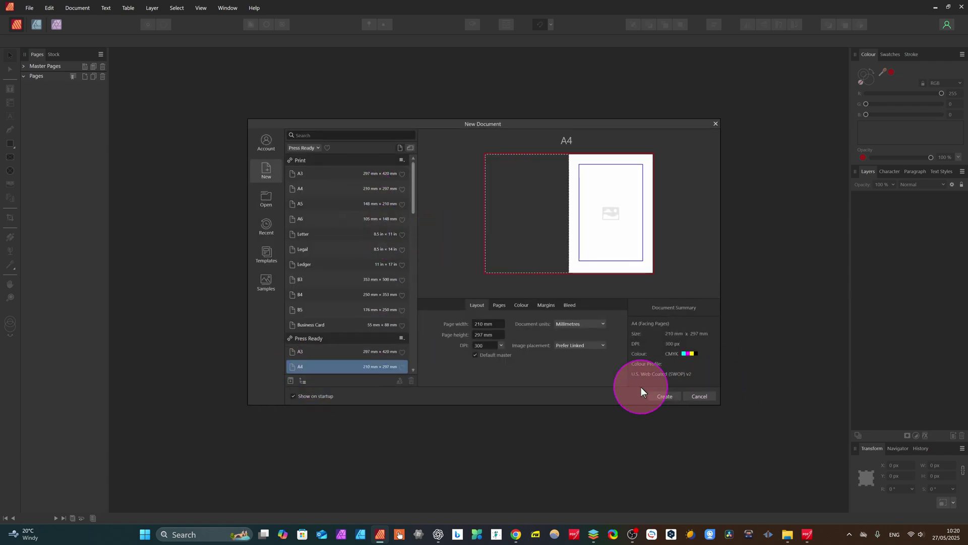
{"action": "left_click", "coordinate": [661, 395]}
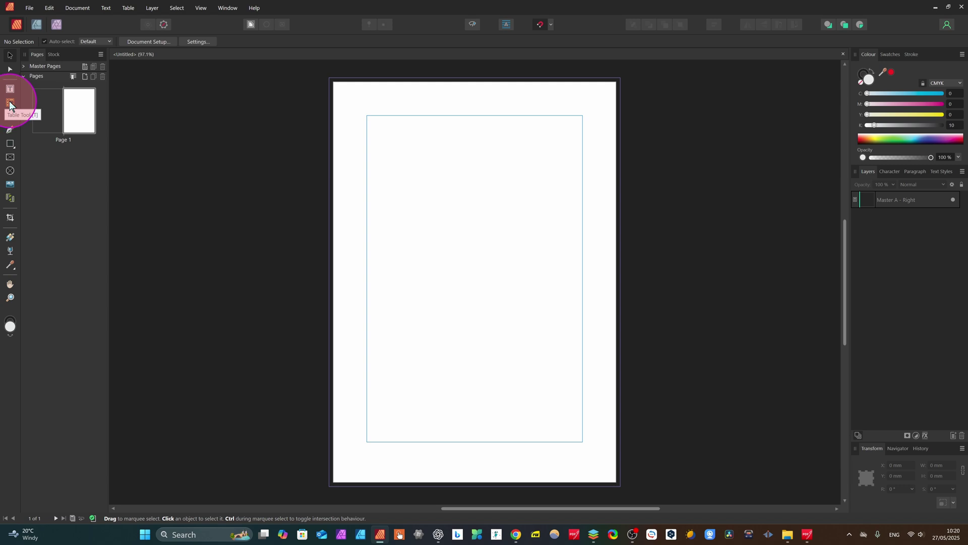
Step: Draw a closed, roughly circular shape about 84 × 80 mm in the upper half of the page with the Pen tool
{"action": "left_click", "coordinate": [9, 131]}
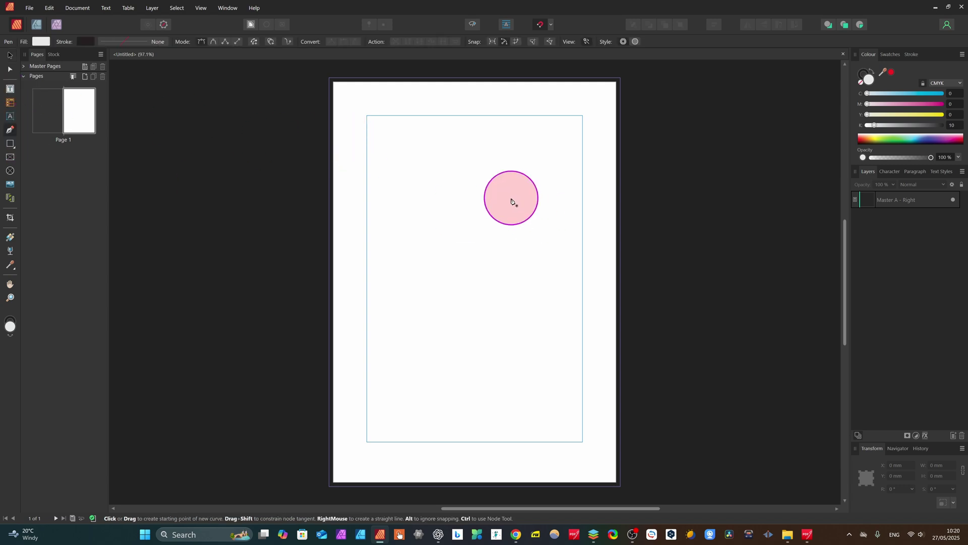
{"action": "left_click", "coordinate": [448, 158]}
{"action": "left_click", "coordinate": [425, 181]}
{"action": "left_click", "coordinate": [419, 211]}
{"action": "left_click", "coordinate": [442, 247]}
{"action": "left_click", "coordinate": [485, 255]}
{"action": "left_click", "coordinate": [508, 252]}
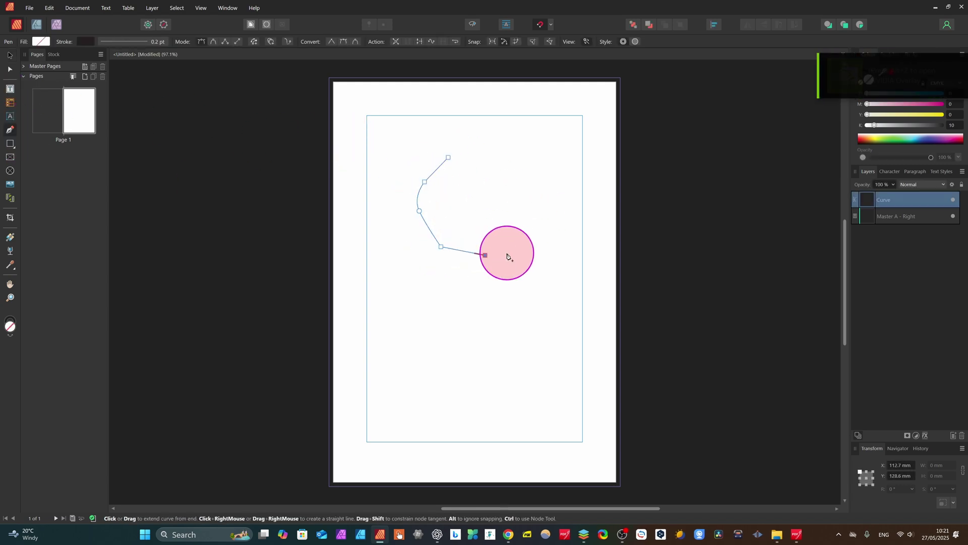
{"action": "left_click", "coordinate": [521, 233]}
{"action": "left_click", "coordinate": [529, 216]}
{"action": "left_click", "coordinate": [530, 193]}
{"action": "left_click", "coordinate": [530, 185]}
{"action": "left_click", "coordinate": [519, 169]}
{"action": "left_click", "coordinate": [509, 160]}
{"action": "left_click", "coordinate": [496, 151]}
{"action": "left_click", "coordinate": [475, 147]}
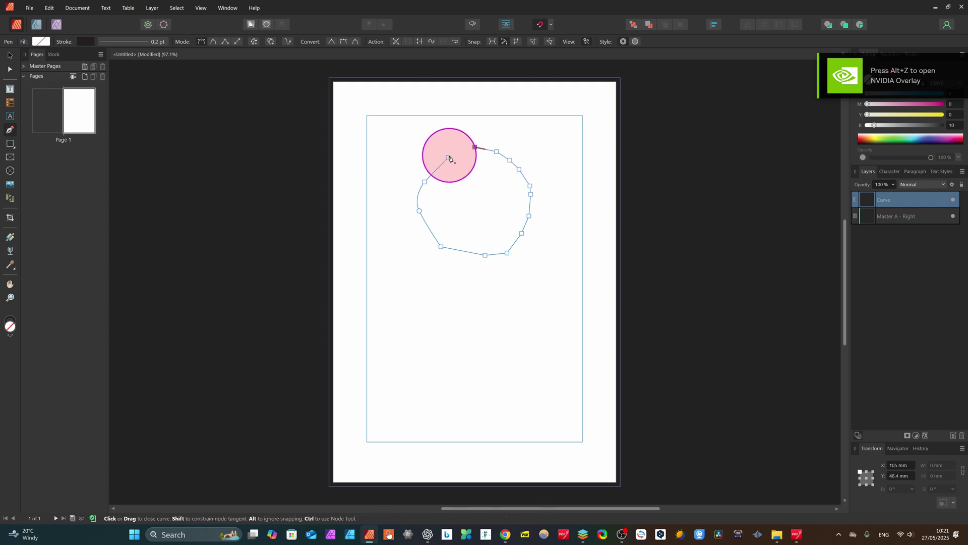
{"action": "left_click", "coordinate": [448, 157]}
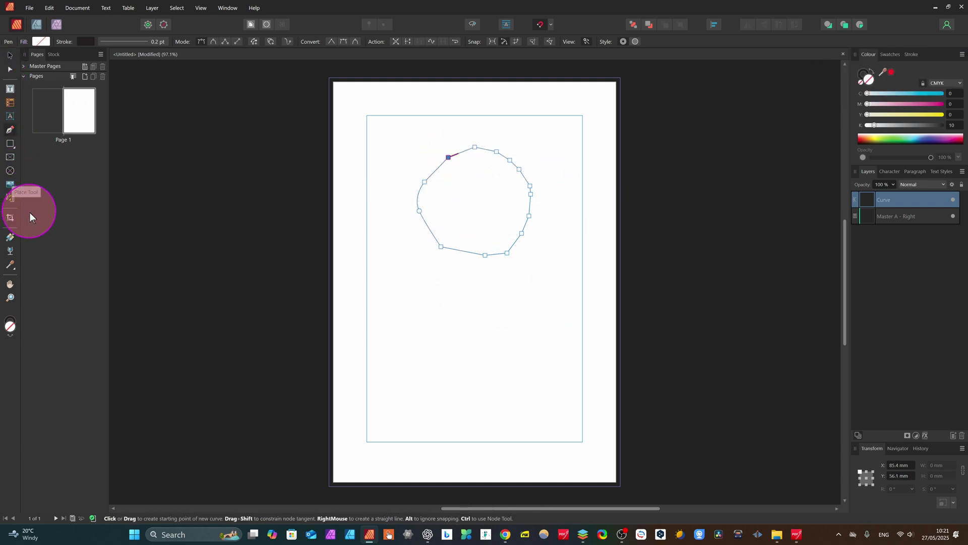
{"action": "key", "text": "v"}
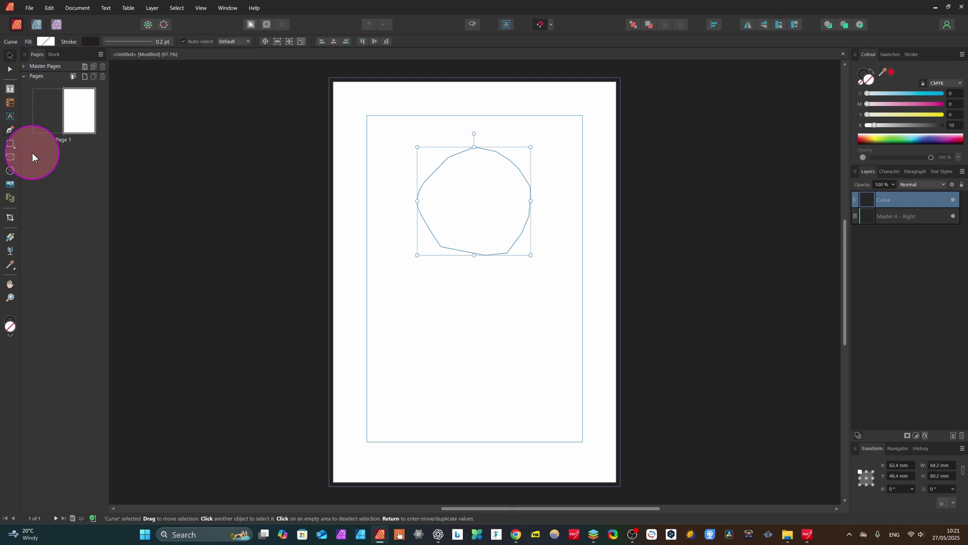
Step: Try pink, orange, purple and green fills on the drawn shape using the CMYK colour spectrum
{"action": "left_click", "coordinate": [950, 140]}
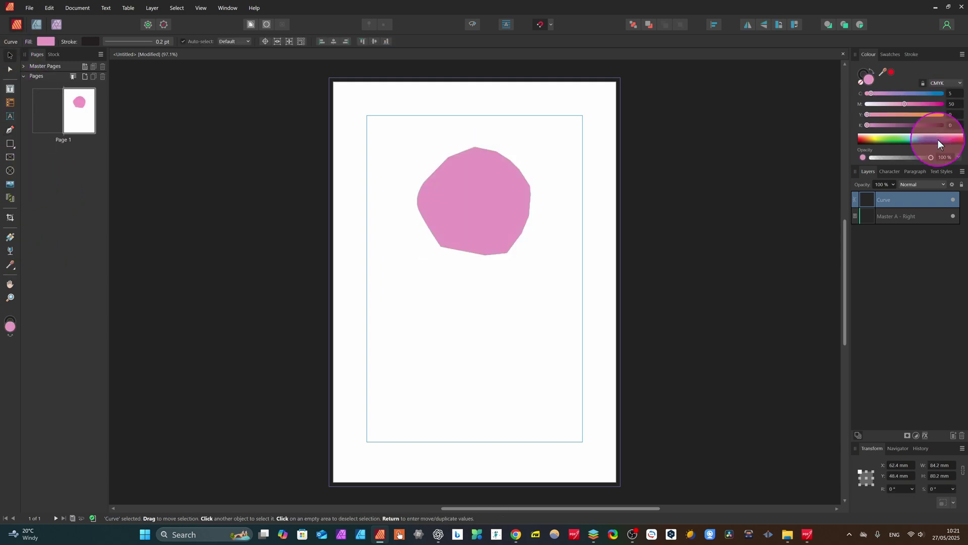
{"action": "left_click", "coordinate": [866, 137]}
{"action": "left_click", "coordinate": [934, 141]}
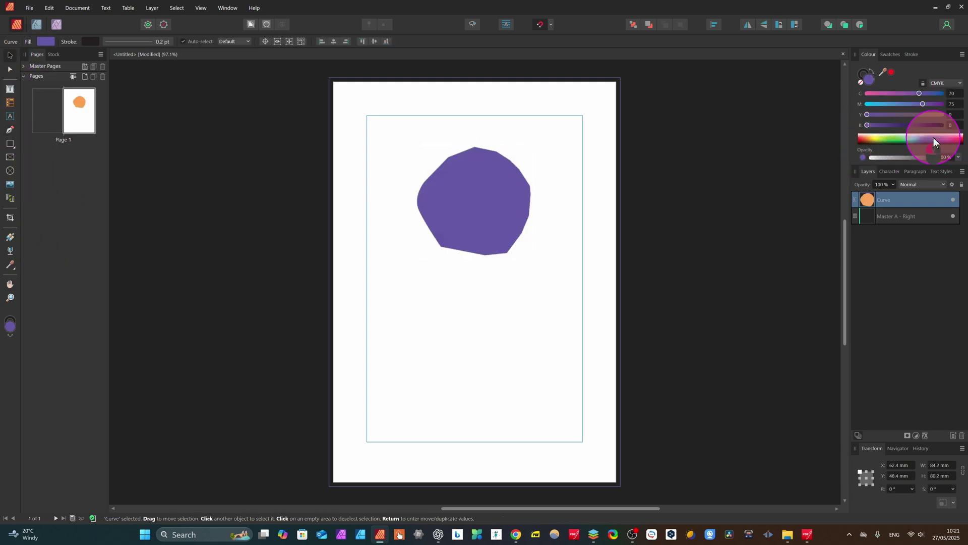
{"action": "left_click", "coordinate": [880, 141]}
Step: Fill the drawn shape with a crimson swatch from the Colours palette
{"action": "left_click", "coordinate": [890, 54]}
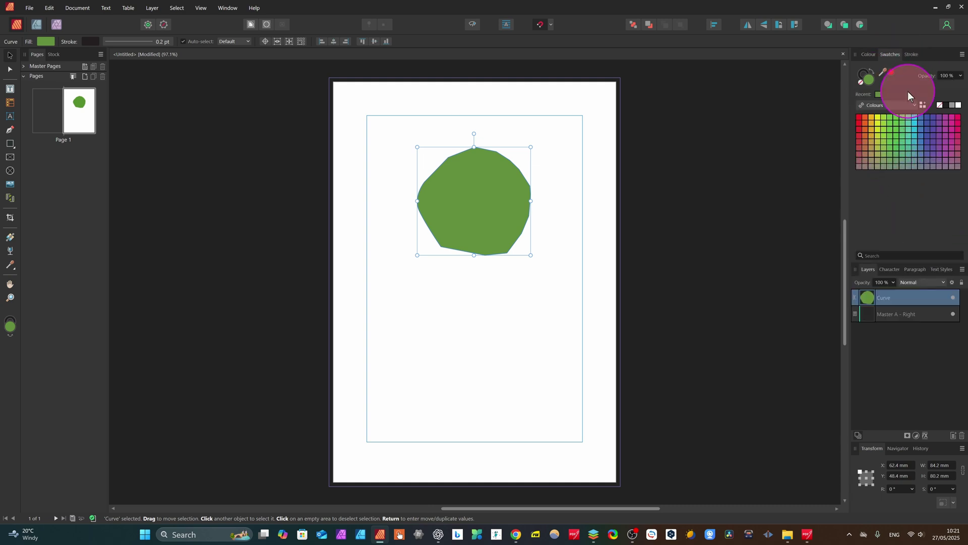
{"action": "left_click", "coordinate": [958, 123]}
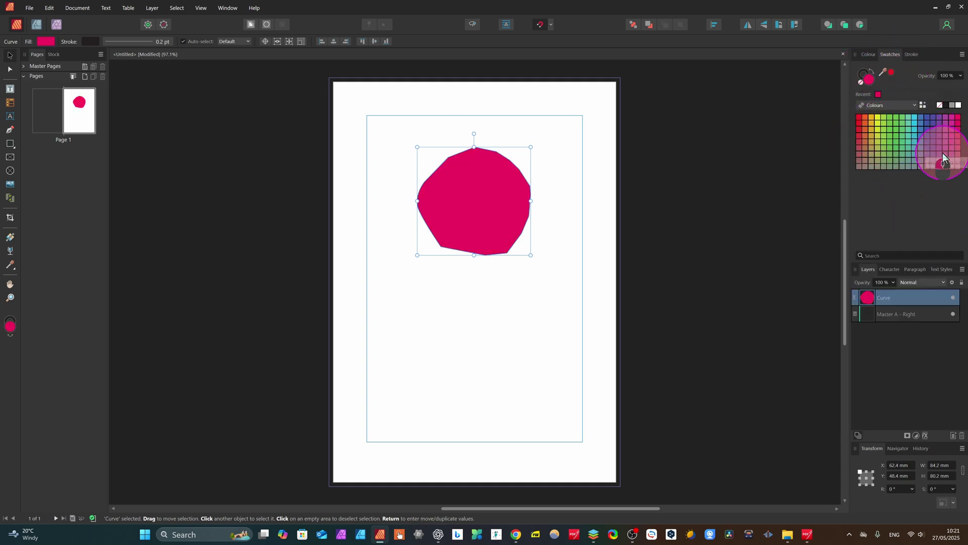
Step: Fill the drawn shape with an orange swatch and set its stroke width to 9.2 pt
{"action": "left_click", "coordinate": [944, 154]}
{"action": "left_click", "coordinate": [864, 123]}
{"action": "left_click", "coordinate": [911, 54]}
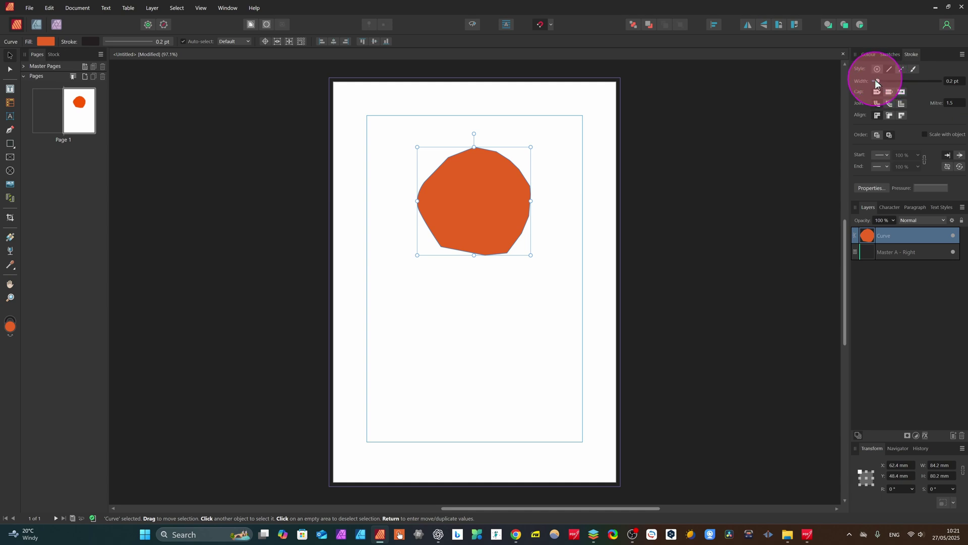
{"action": "left_click_drag", "start_coordinate": [877, 81], "coordinate": [900, 84]}
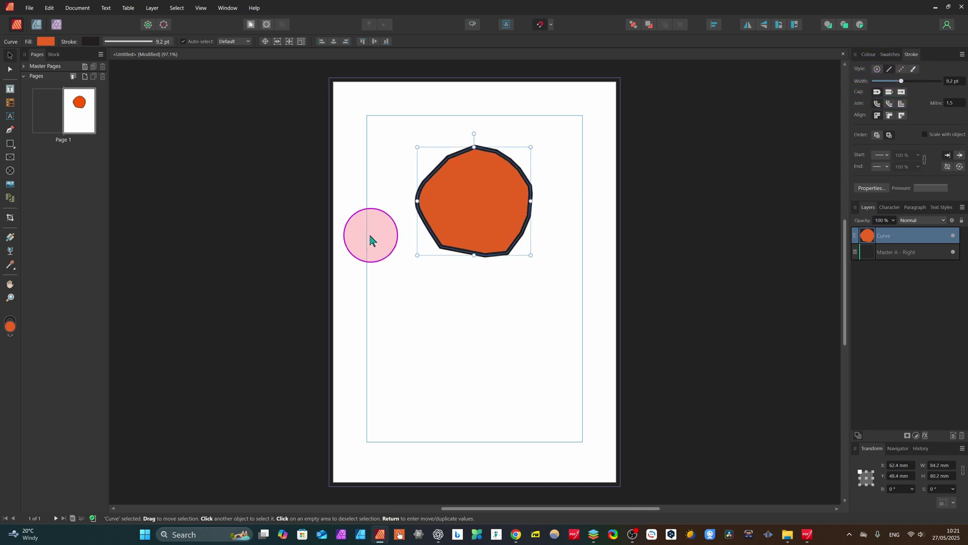
{"action": "left_click", "coordinate": [486, 211]}
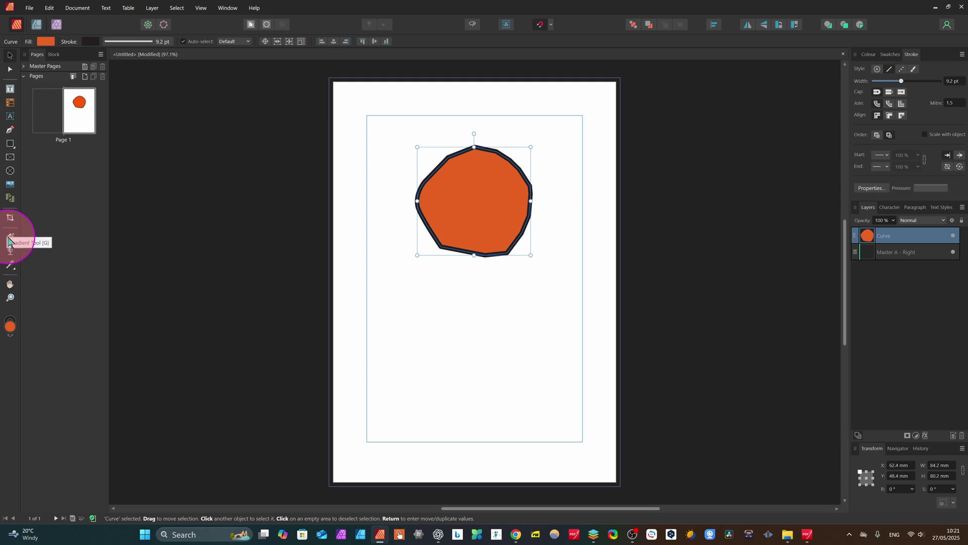
Step: Apply a vertical linear gradient to the shape's fill and colour its middle stop green
{"action": "left_click", "coordinate": [11, 241]}
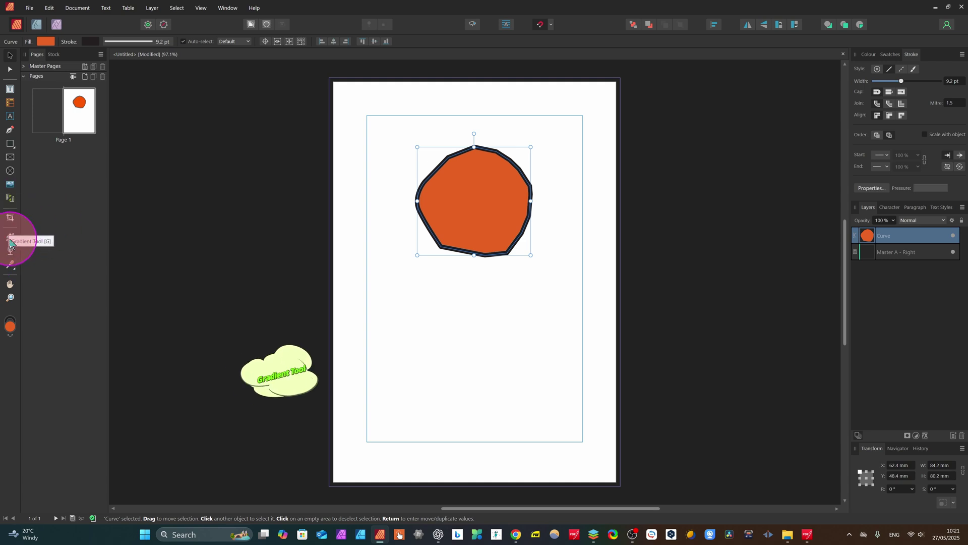
{"action": "left_click_drag", "start_coordinate": [479, 201], "coordinate": [481, 226]}
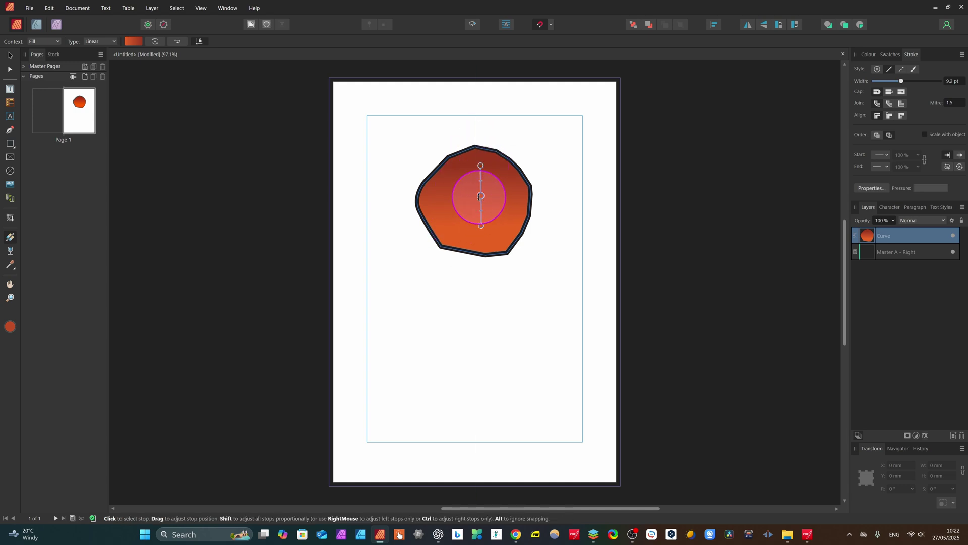
{"action": "left_click", "coordinate": [868, 53]}
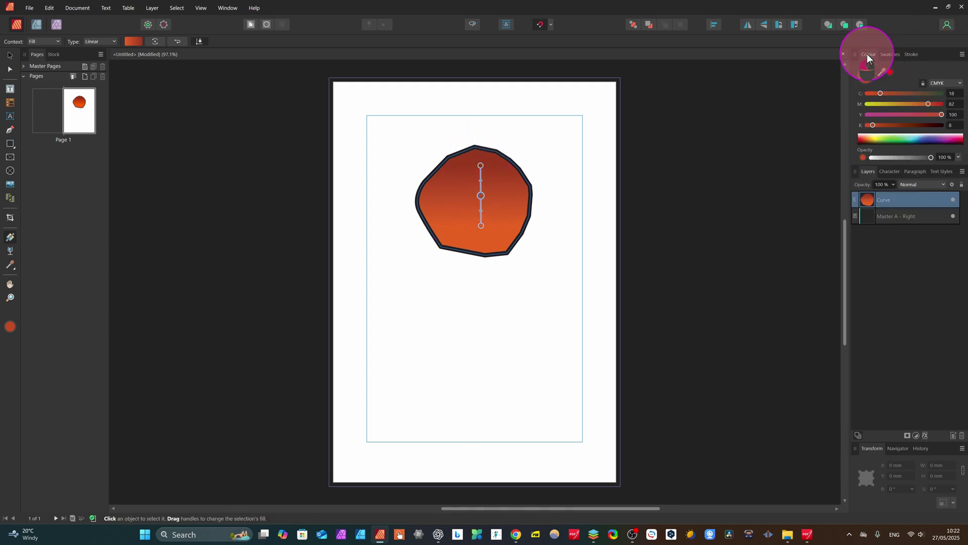
{"action": "left_click", "coordinate": [896, 143]}
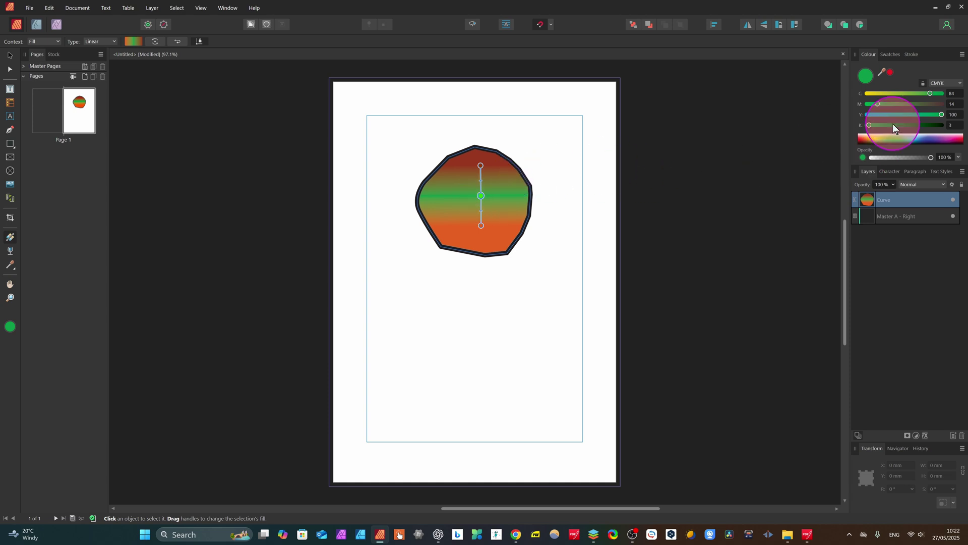
Step: Colour the gradient's lower stop blue (C82 M75 Y0 K0) and its upper stop red (C4 M100 Y85 K0)
{"action": "left_click", "coordinate": [478, 225]}
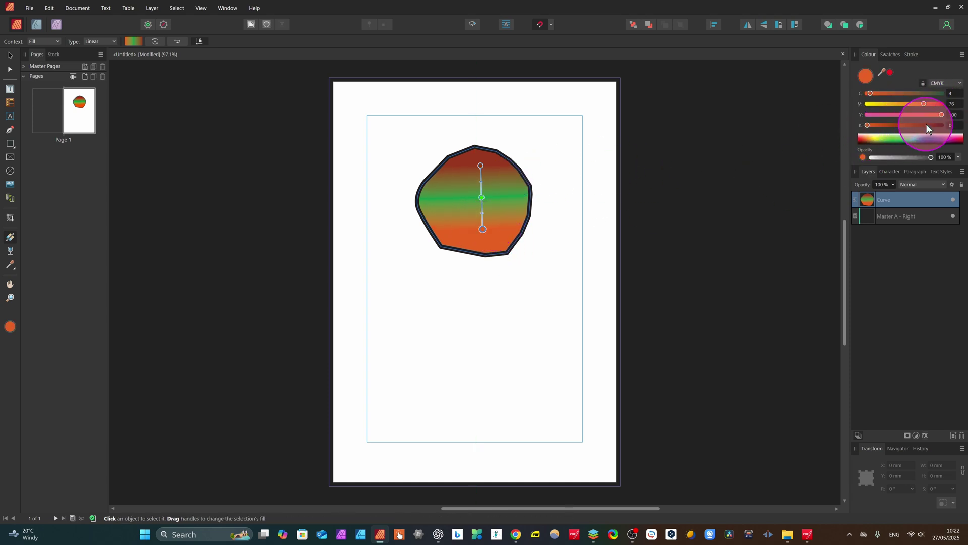
{"action": "left_click", "coordinate": [937, 144]}
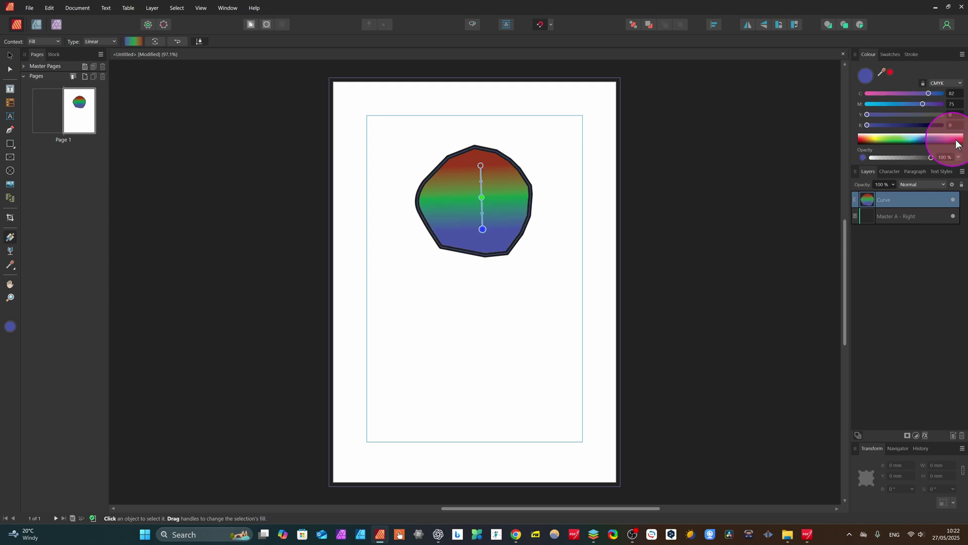
{"action": "left_click", "coordinate": [481, 165]}
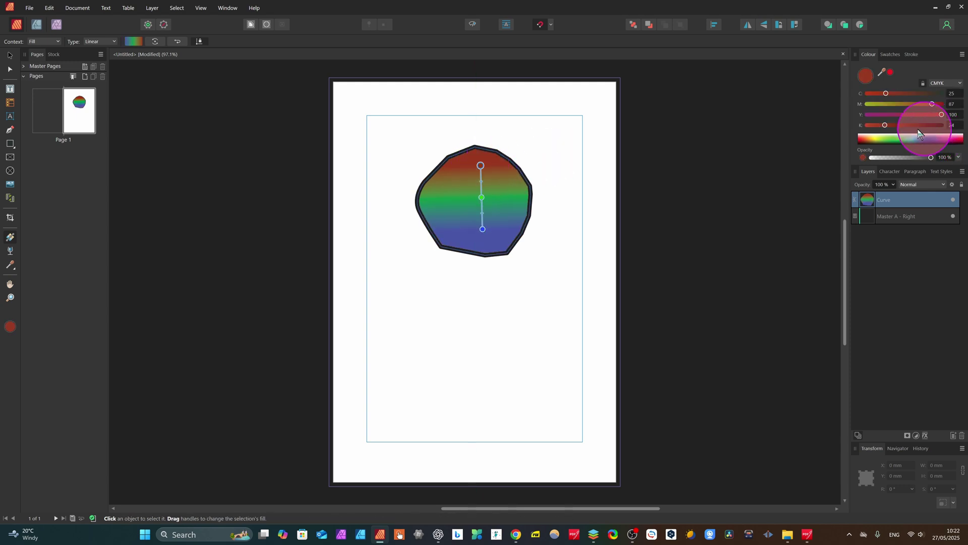
{"action": "left_click", "coordinate": [862, 140]}
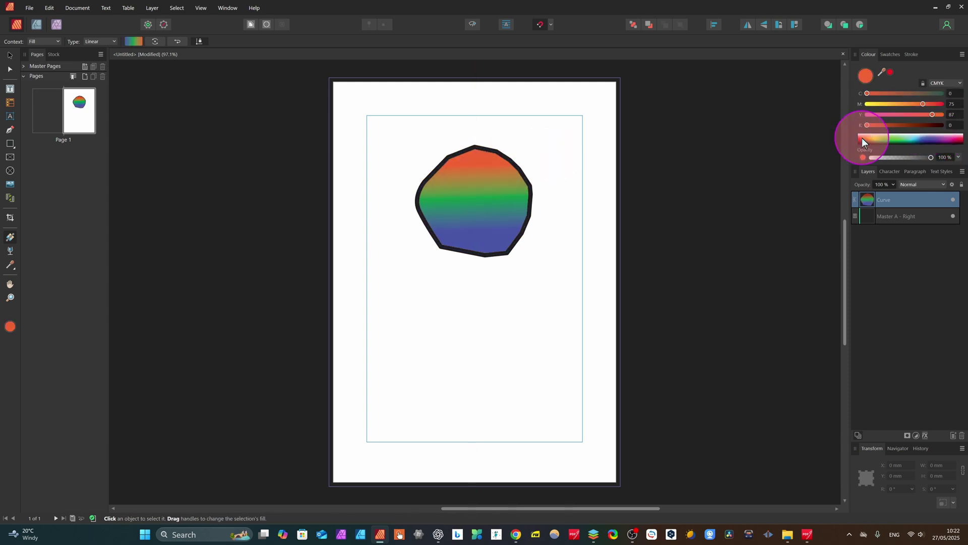
{"action": "left_click", "coordinate": [944, 140]}
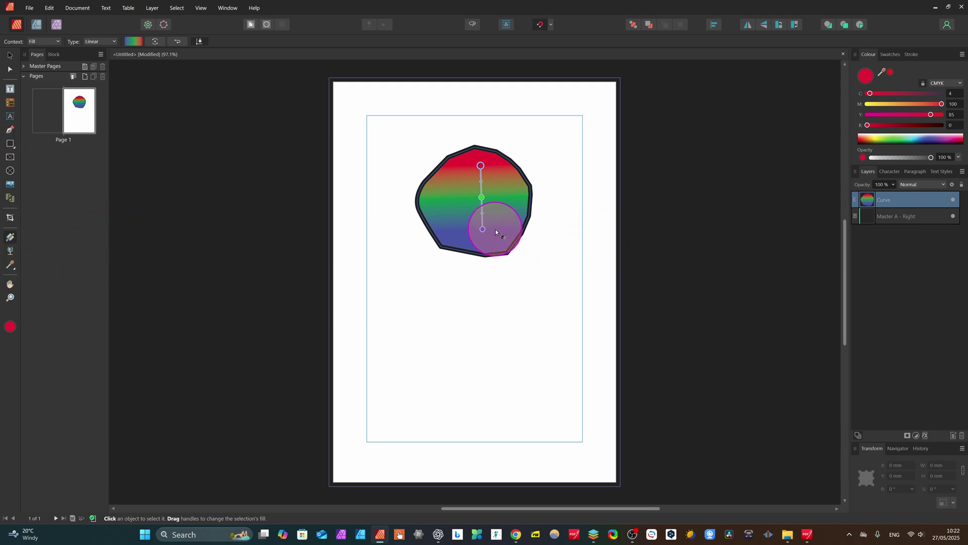
Step: Sample the gradient's red with the Colour Picker and apply it as the shape's solid fill
{"action": "left_click", "coordinate": [15, 268]}
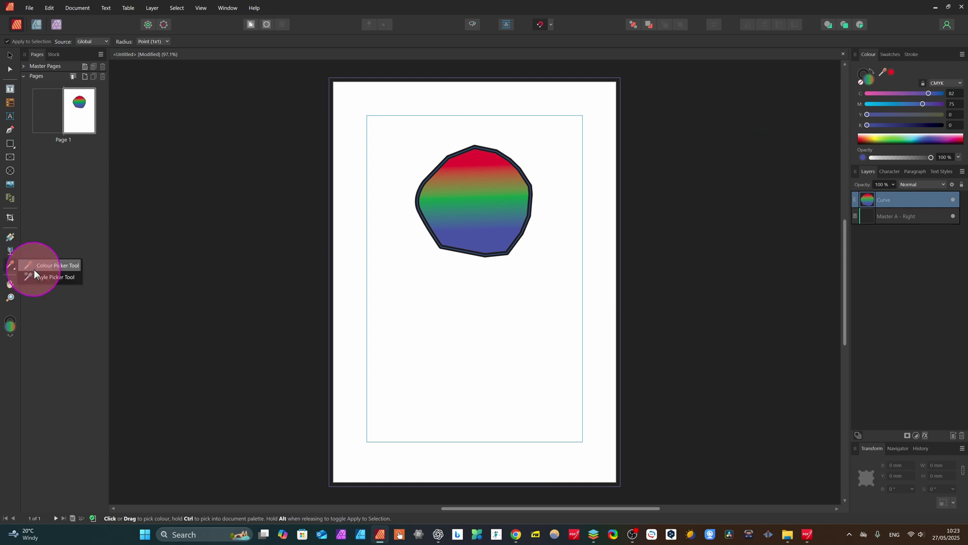
{"action": "left_click", "coordinate": [42, 266]}
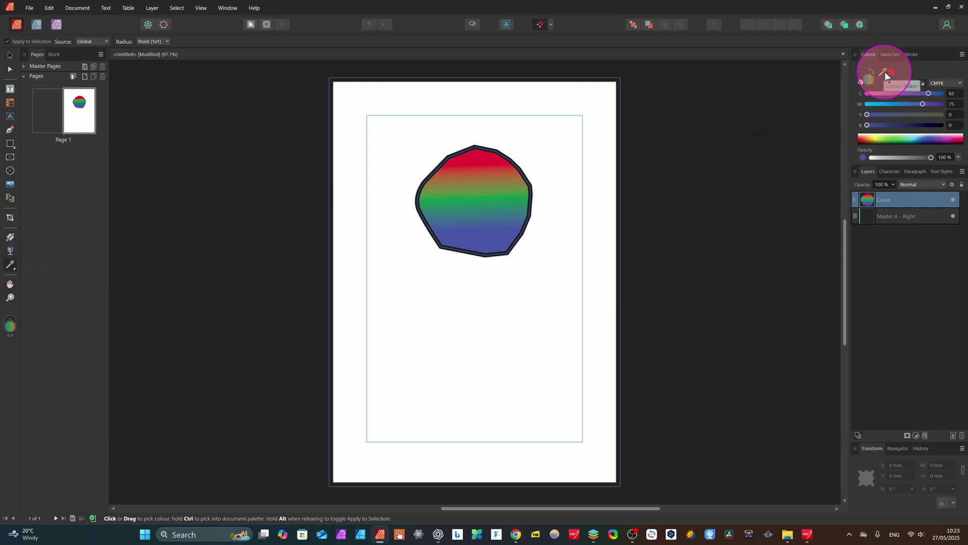
{"action": "left_click_drag", "start_coordinate": [884, 75], "coordinate": [471, 156]}
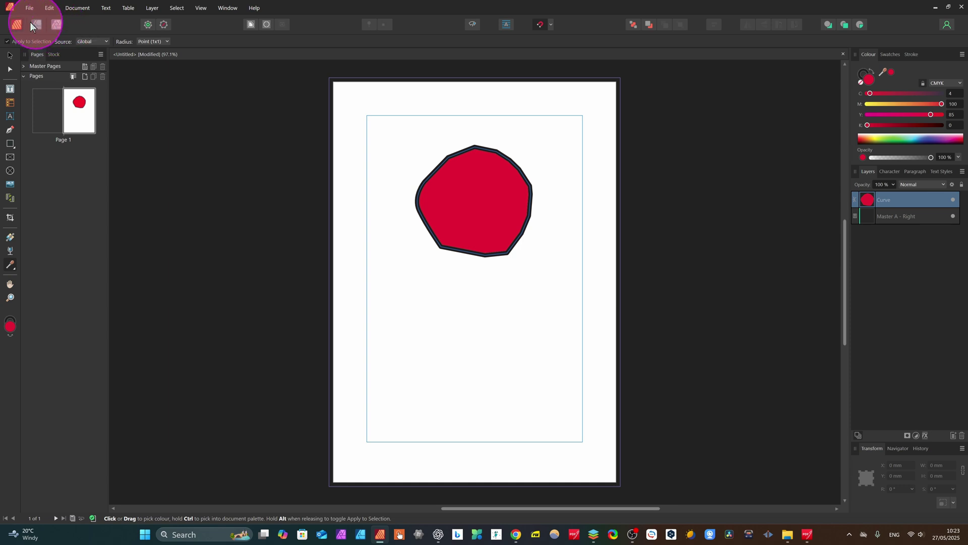
Step: In the Photo Persona, search the Pexels stock photos for "book" and accept the stock disclaimer
{"action": "left_click", "coordinate": [56, 25]}
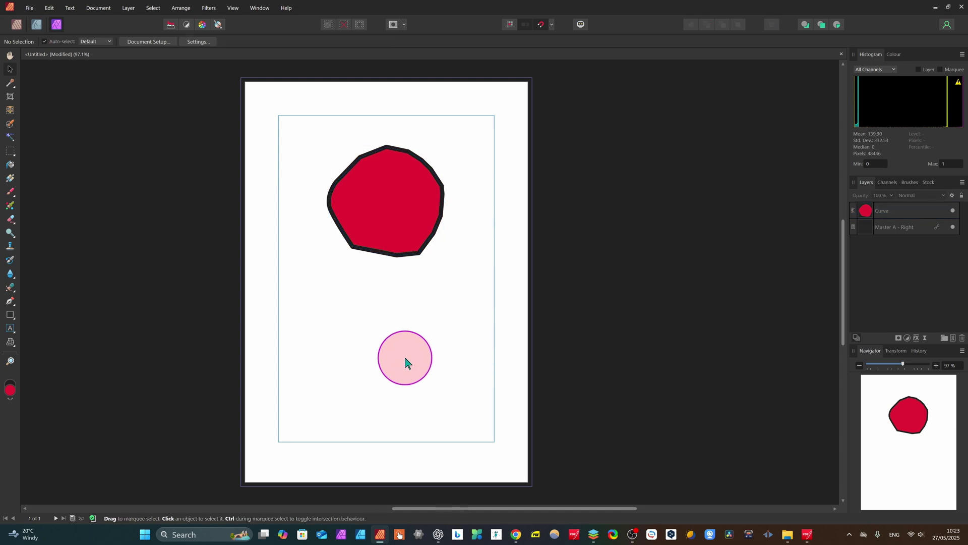
{"action": "left_click", "coordinate": [928, 182]}
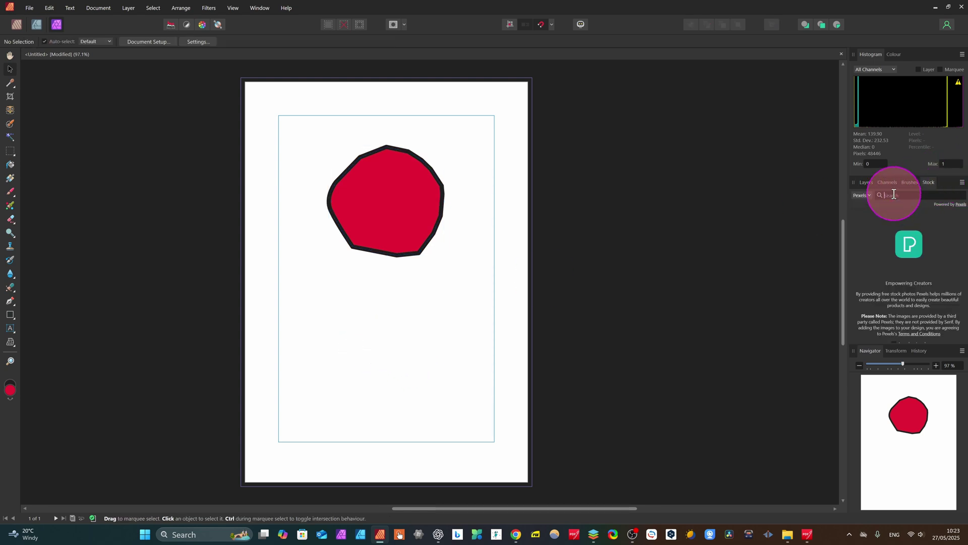
{"action": "type", "text": "book"}
{"action": "key", "text": "Return"}
{"action": "scroll", "coordinate": [876, 318], "scroll_direction": "down", "scroll_amount": 8}
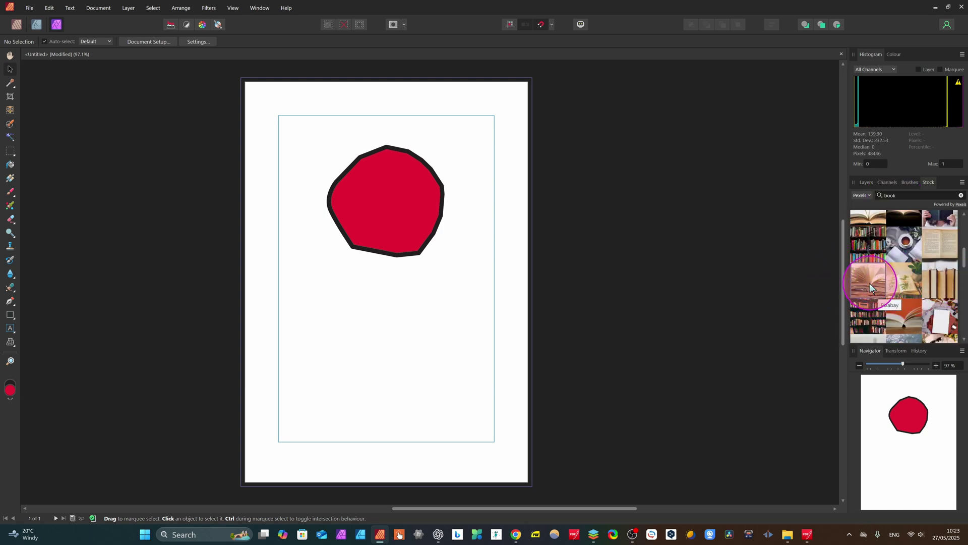
{"action": "left_click", "coordinate": [954, 279]}
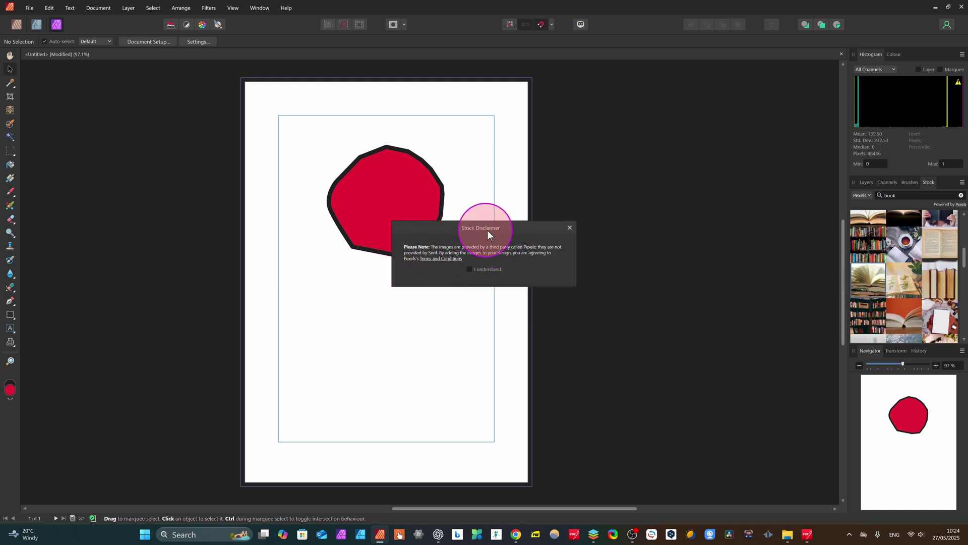
{"action": "left_click", "coordinate": [470, 269]}
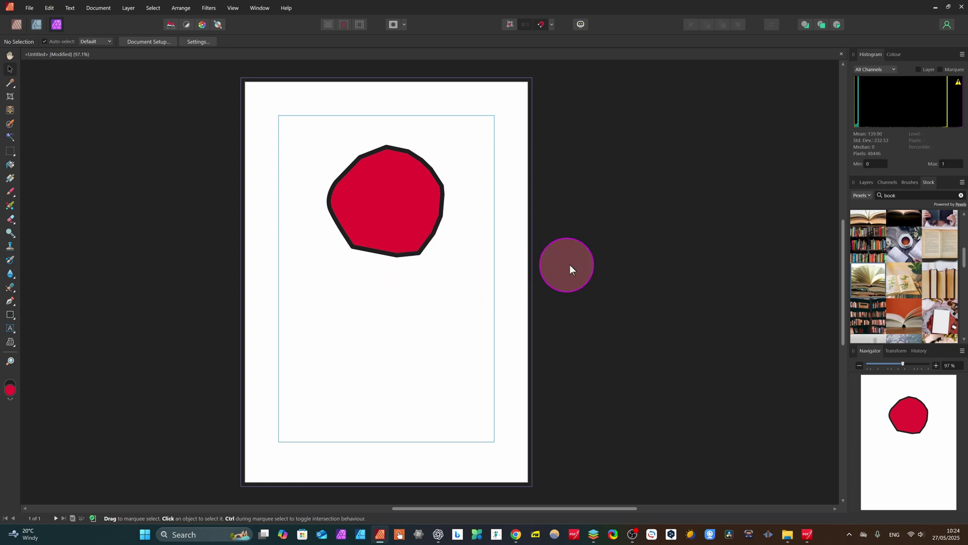
Step: Place the stock photo of an open book on a stack below the red shape and scale it to about 25%
{"action": "left_click_drag", "start_coordinate": [942, 306], "coordinate": [328, 297]}
{"action": "left_click_drag", "start_coordinate": [600, 116], "coordinate": [217, 266]}
{"action": "left_click_drag", "start_coordinate": [181, 361], "coordinate": [398, 285]}
{"action": "left_click_drag", "start_coordinate": [483, 263], "coordinate": [402, 320]}
{"action": "left_click_drag", "start_coordinate": [357, 345], "coordinate": [427, 368]}
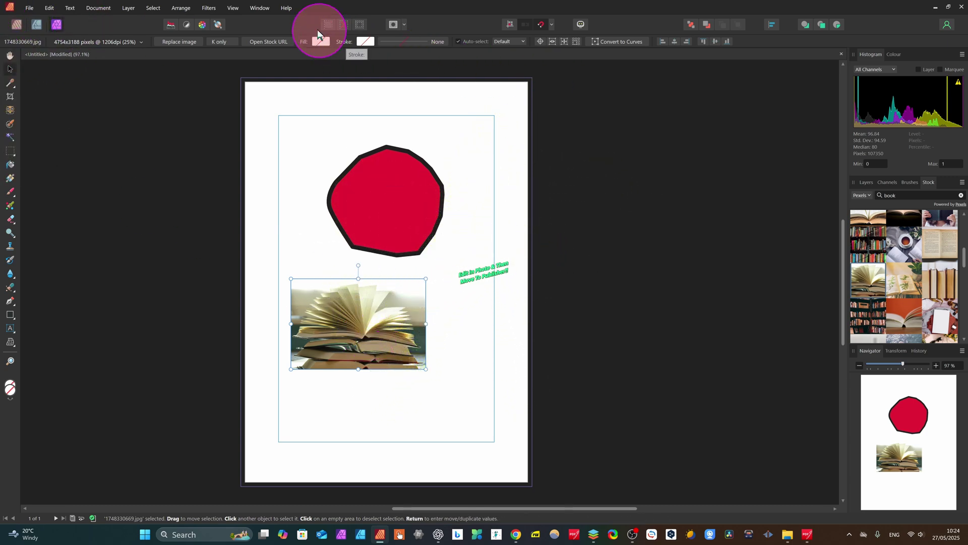
Step: Add a White Balance adjustment to the book photo with white balance 54% and tint about 70%
{"action": "left_click", "coordinate": [259, 10]}
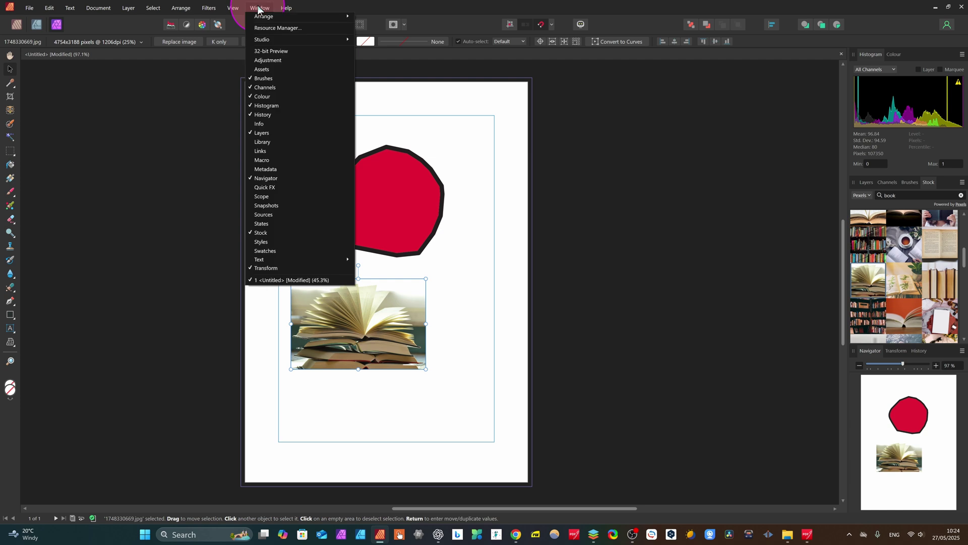
{"action": "left_click", "coordinate": [283, 59]}
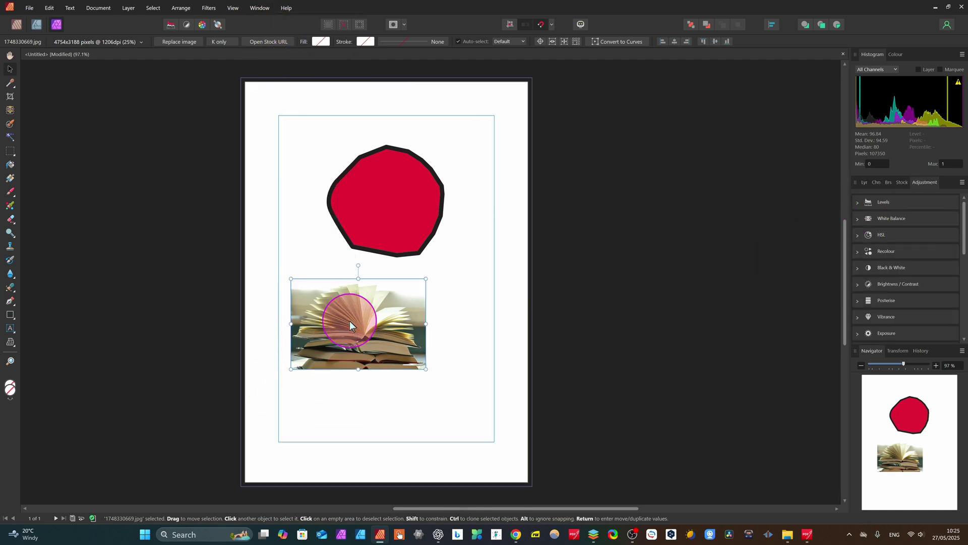
{"action": "left_click", "coordinate": [858, 220]}
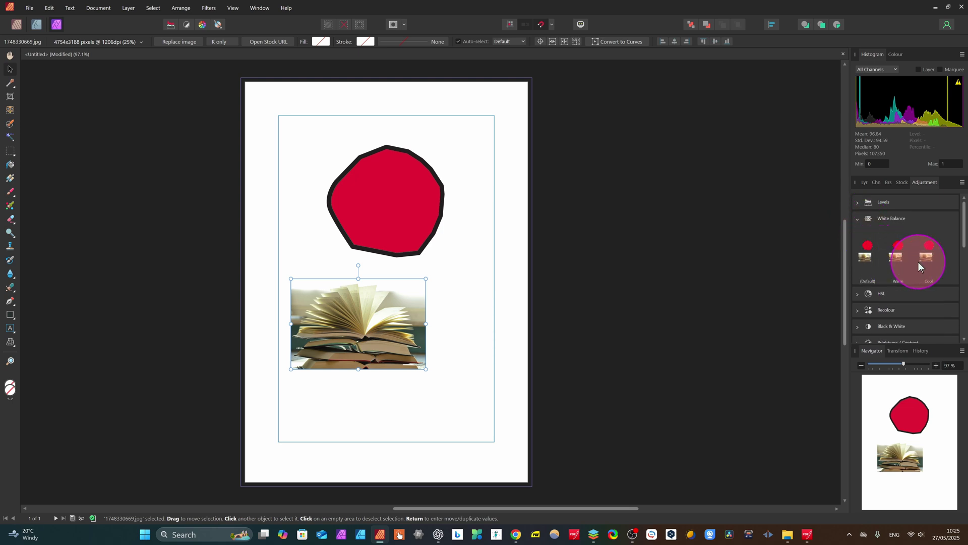
{"action": "left_click", "coordinate": [867, 254]}
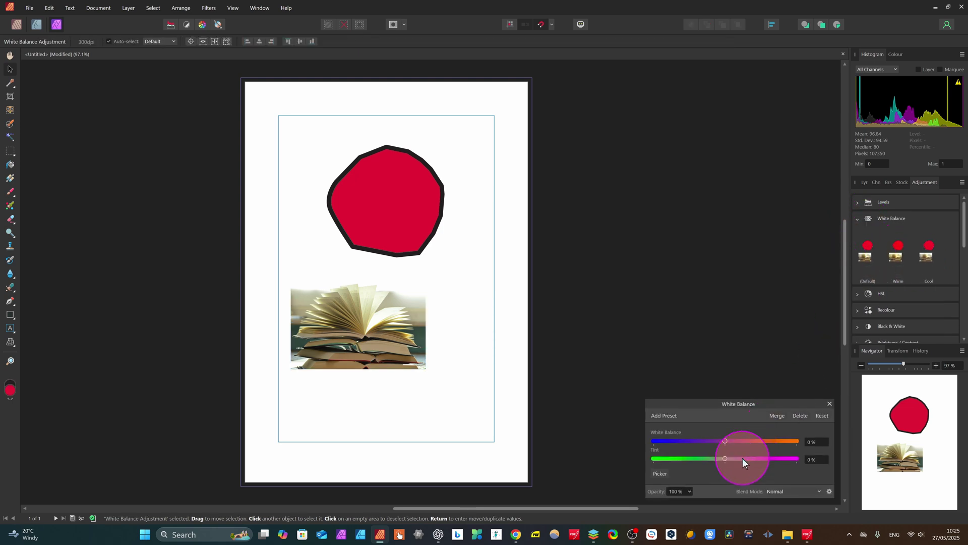
{"action": "left_click_drag", "start_coordinate": [726, 441], "coordinate": [773, 458]}
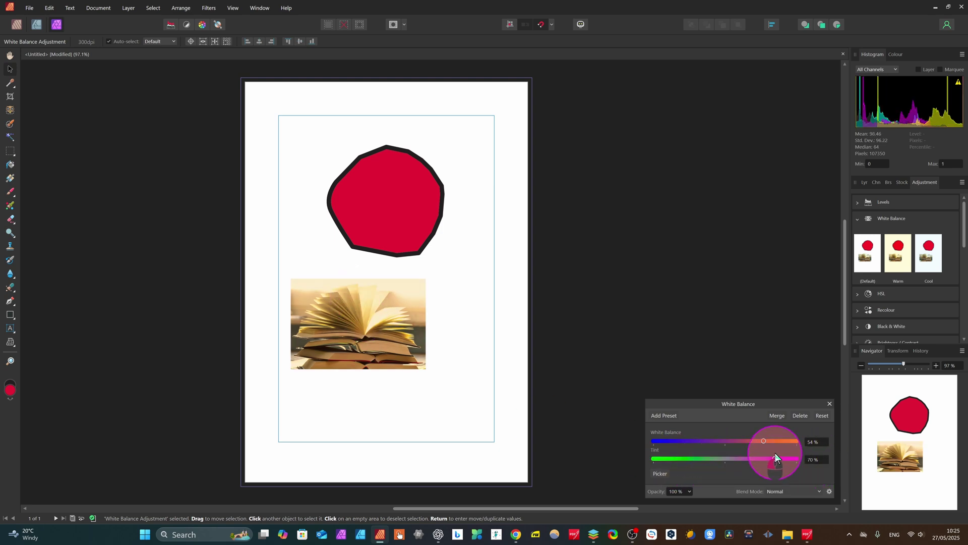
{"action": "left_click", "coordinate": [830, 403]}
Step: Add an HSL adjustment over the page with a hue shift of about 93.7°
{"action": "left_click", "coordinate": [857, 295]}
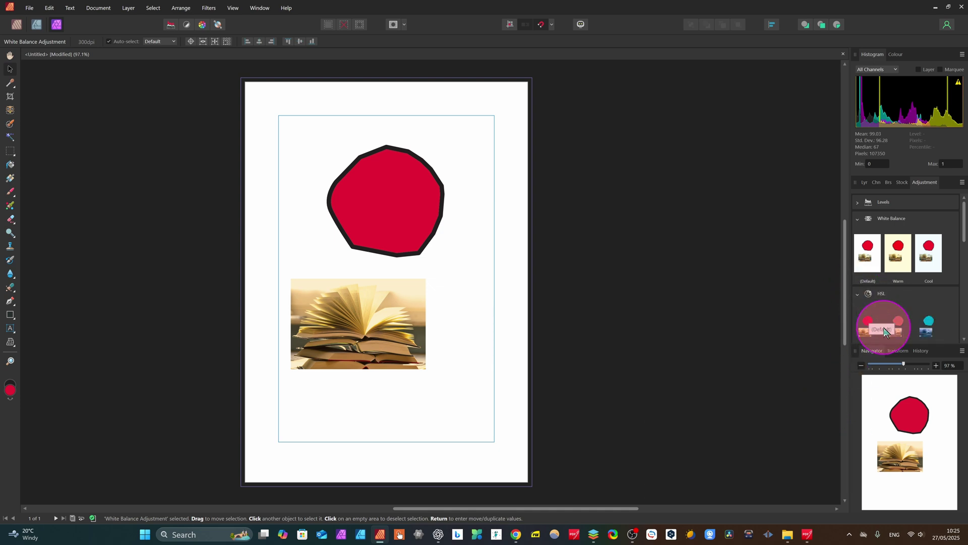
{"action": "left_click", "coordinate": [868, 328]}
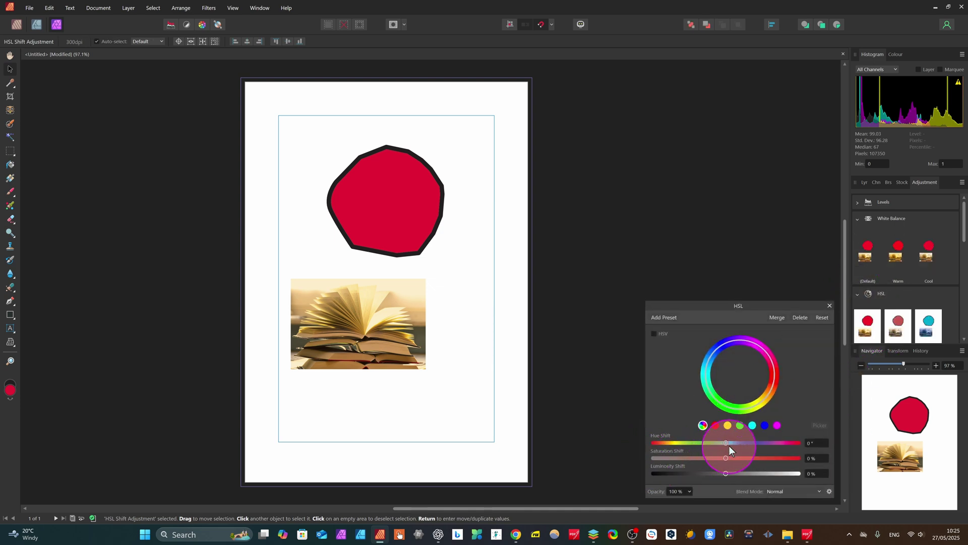
{"action": "left_click_drag", "start_coordinate": [723, 441], "coordinate": [763, 443]}
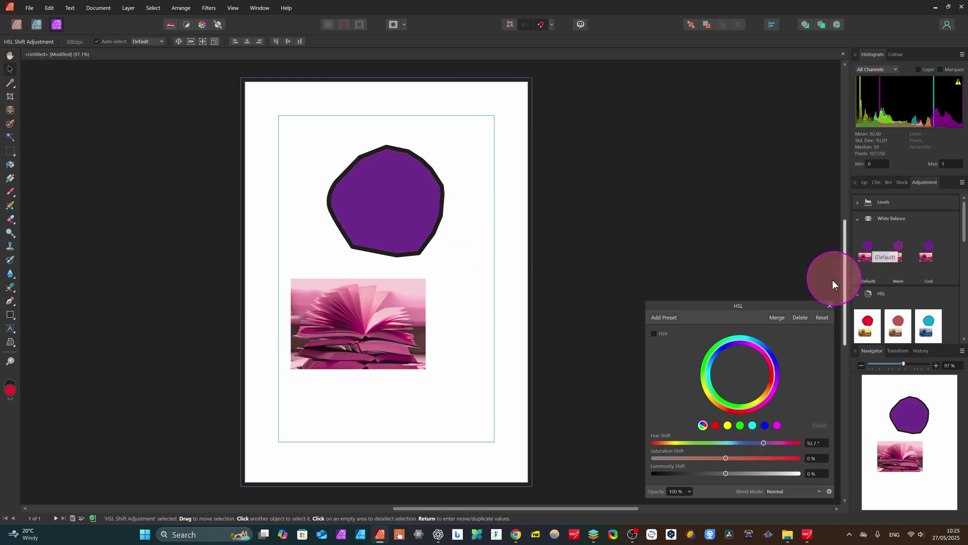
{"action": "left_click", "coordinate": [830, 305]}
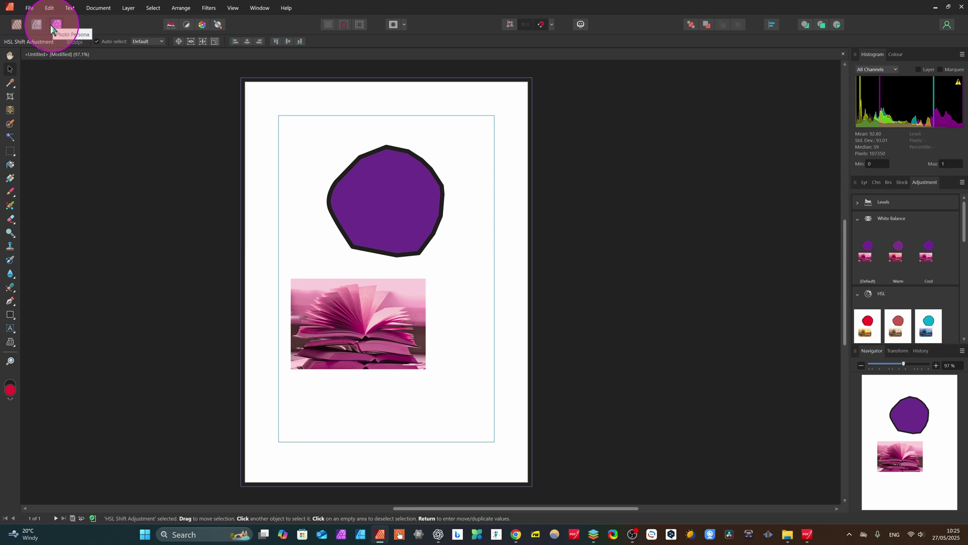
Step: In the Designer Persona, shrink the photo to about 67 × 45 mm near the page's upper-left margin and move the drawn shape down and right
{"action": "left_click", "coordinate": [34, 25]}
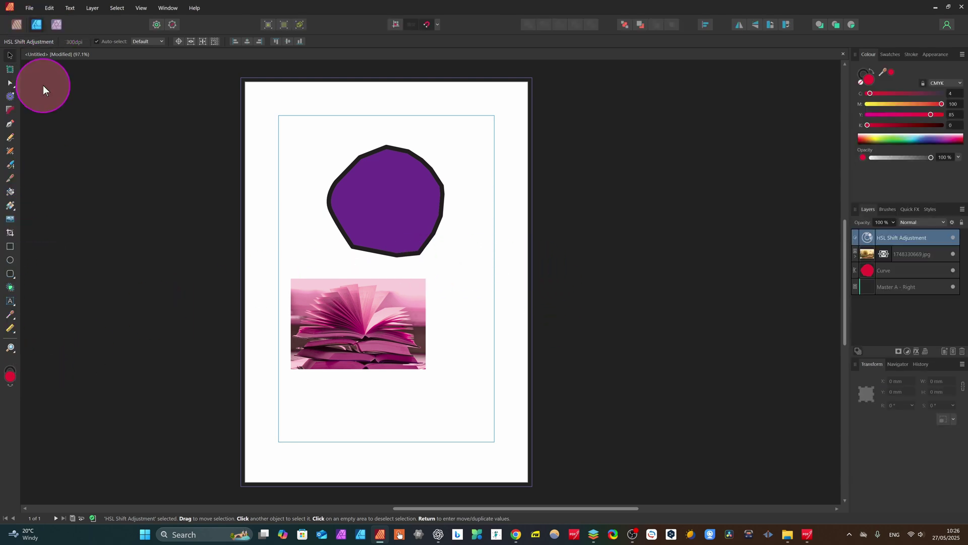
{"action": "left_click", "coordinate": [376, 351]}
{"action": "left_click_drag", "start_coordinate": [425, 369], "coordinate": [358, 159]}
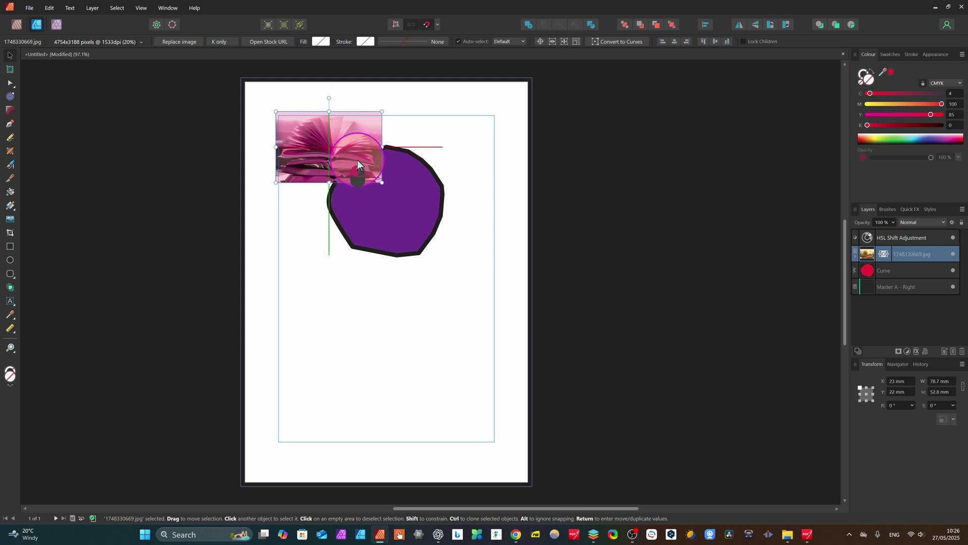
{"action": "left_click_drag", "start_coordinate": [420, 227], "coordinate": [465, 254]}
{"action": "left_click", "coordinate": [347, 161]}
{"action": "left_click_drag", "start_coordinate": [381, 182], "coordinate": [366, 171]}
{"action": "mouse_move", "coordinate": [331, 137]}
{"action": "left_mouse_down"}
{"action": "mouse_move", "coordinate": [353, 155]}
{"action": "mouse_move", "coordinate": [346, 149]}
{"action": "left_mouse_up"}
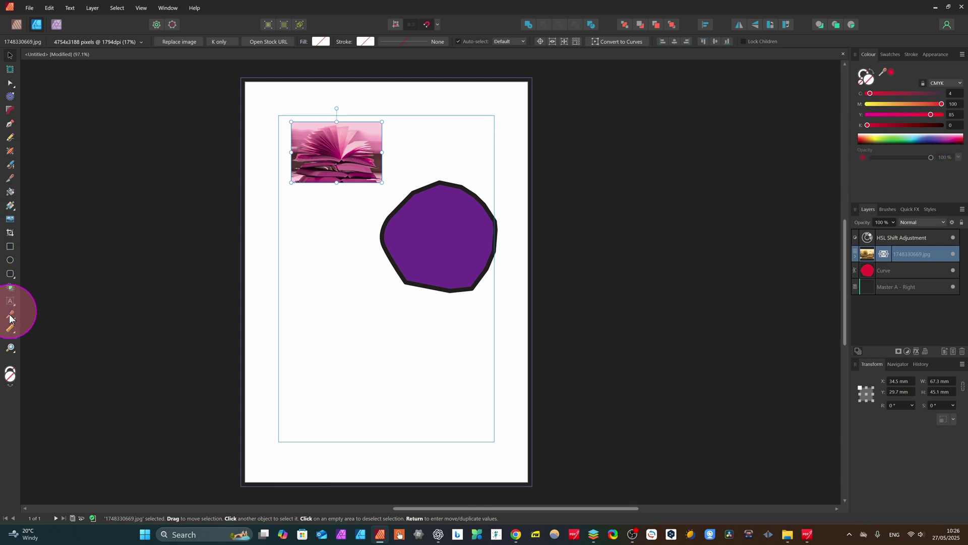
Step: Draw a donut shape about 78.6 × 78 mm in the page's lower half and move it left by about 20 mm
{"action": "left_click", "coordinate": [16, 279]}
{"action": "left_click", "coordinate": [13, 279]}
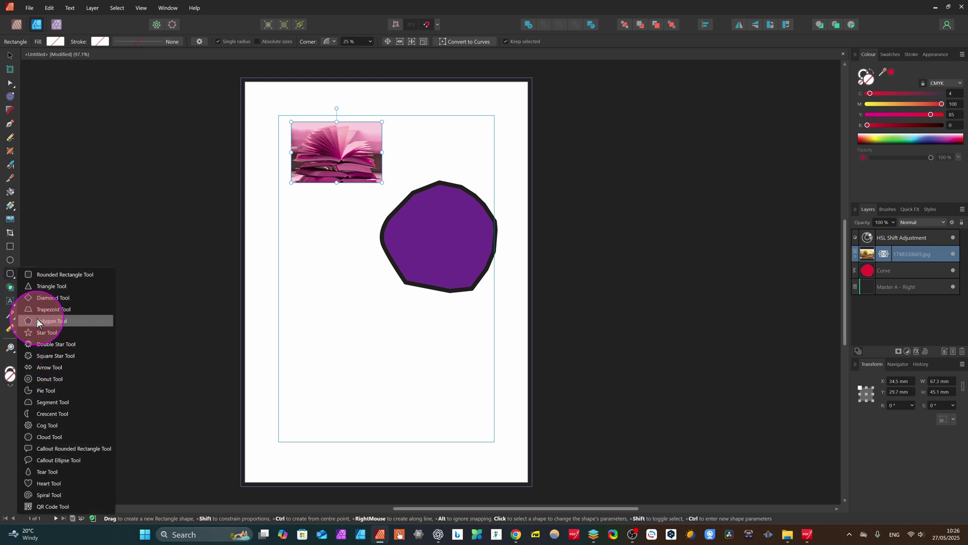
{"action": "left_click", "coordinate": [31, 378]}
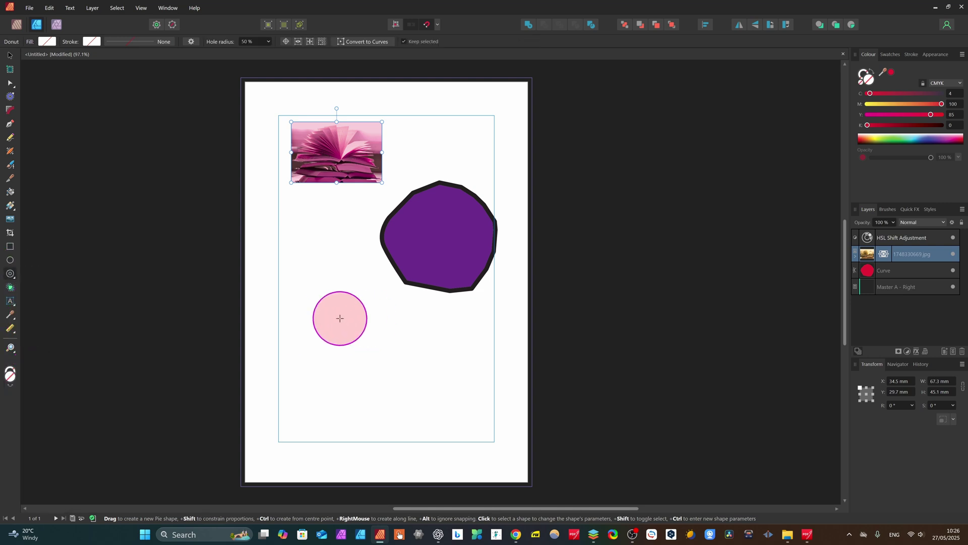
{"action": "left_click_drag", "start_coordinate": [332, 313], "coordinate": [438, 417]}
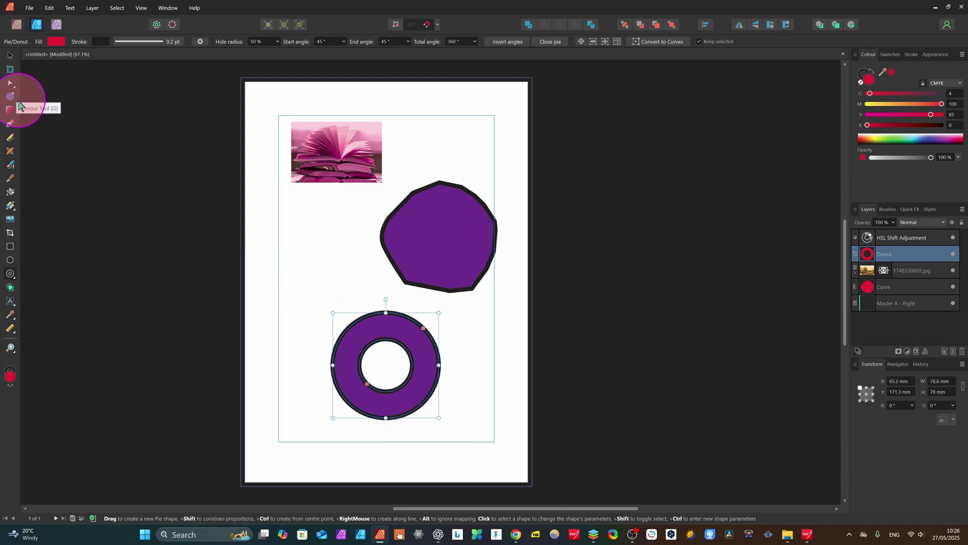
{"action": "left_click", "coordinate": [9, 57]}
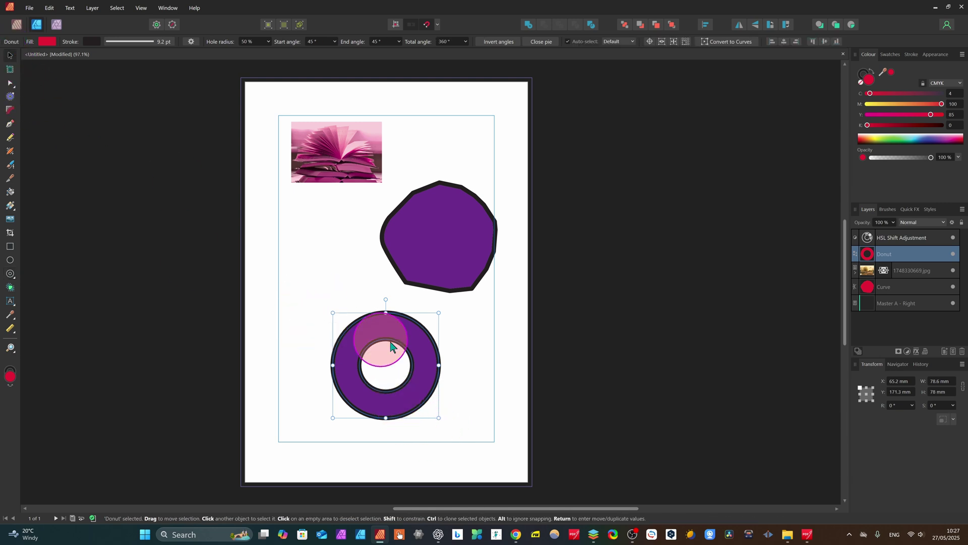
{"action": "left_click_drag", "start_coordinate": [406, 339], "coordinate": [379, 340]}
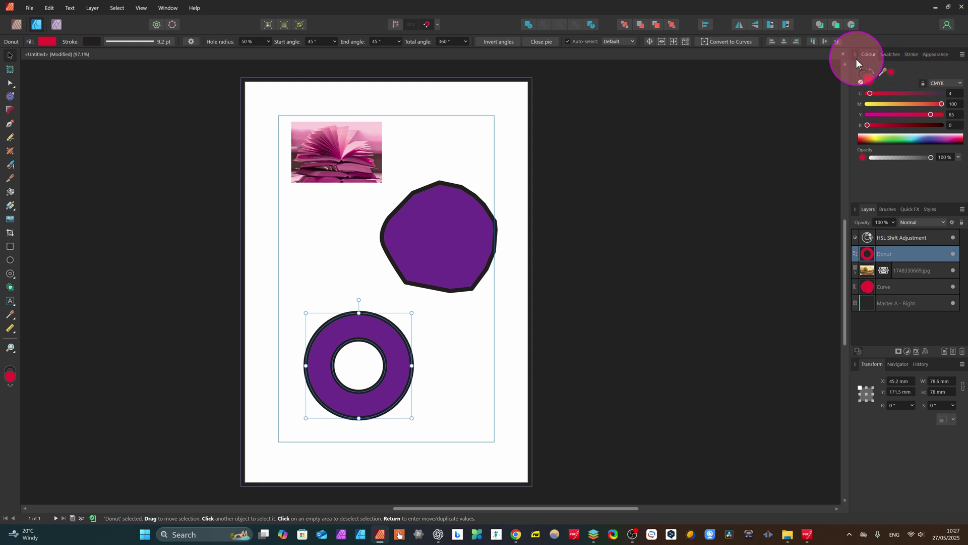
Step: Change the donut's fill to a green of about C 71, M 0, Y 42, K 0
{"action": "left_click", "coordinate": [888, 54]}
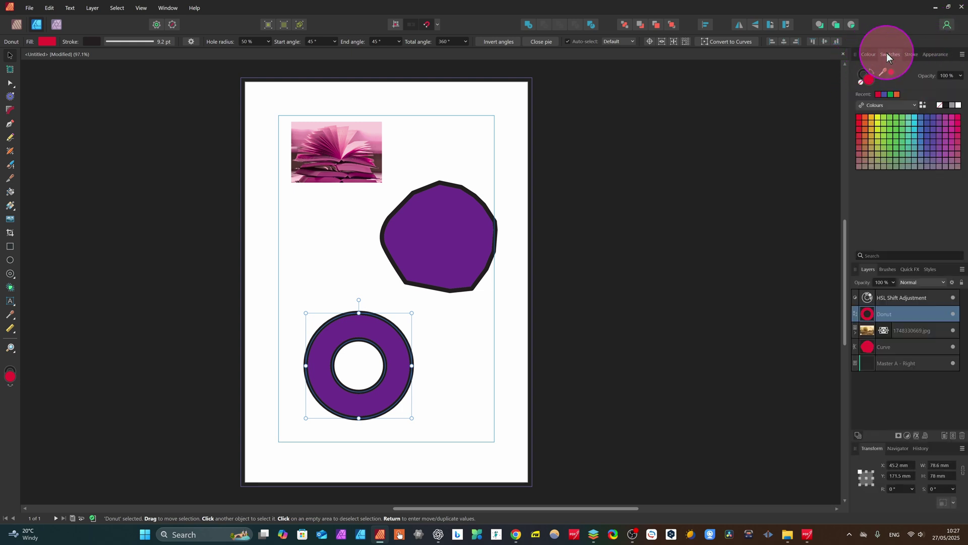
{"action": "left_click", "coordinate": [868, 54]}
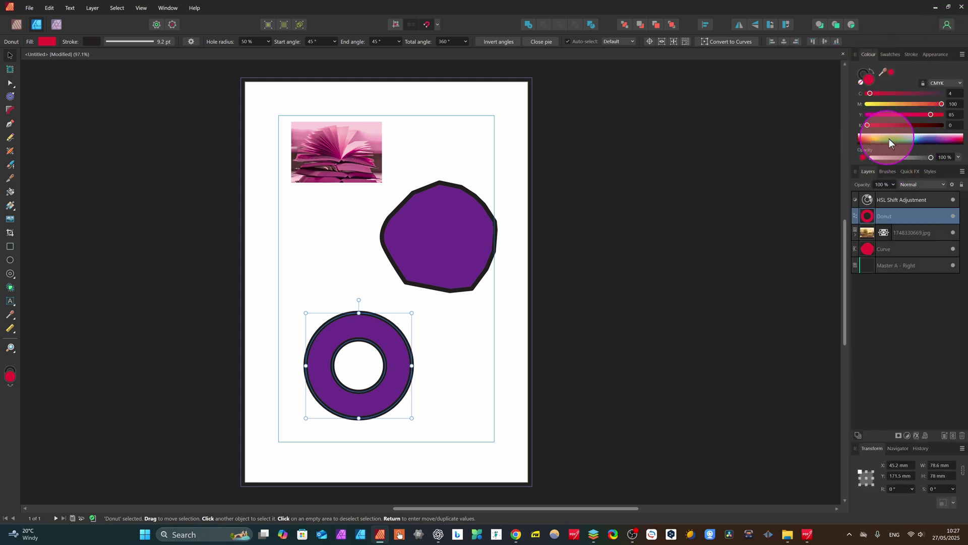
{"action": "left_click_drag", "start_coordinate": [889, 139], "coordinate": [907, 140]}
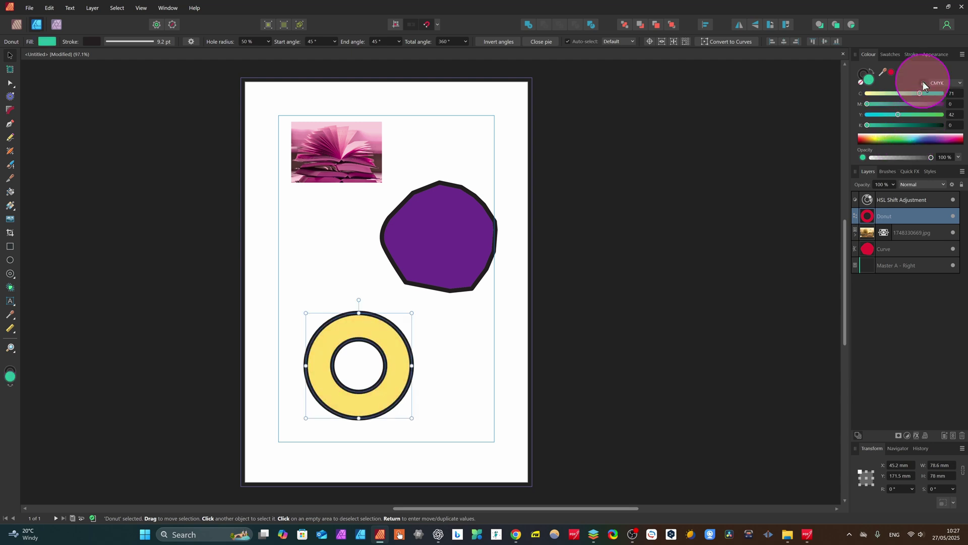
Step: Set the donut's stroke to 5.2 pt wide and colour it dark red, about C 31, M 98, Y 100, K 42
{"action": "left_click", "coordinate": [911, 55]}
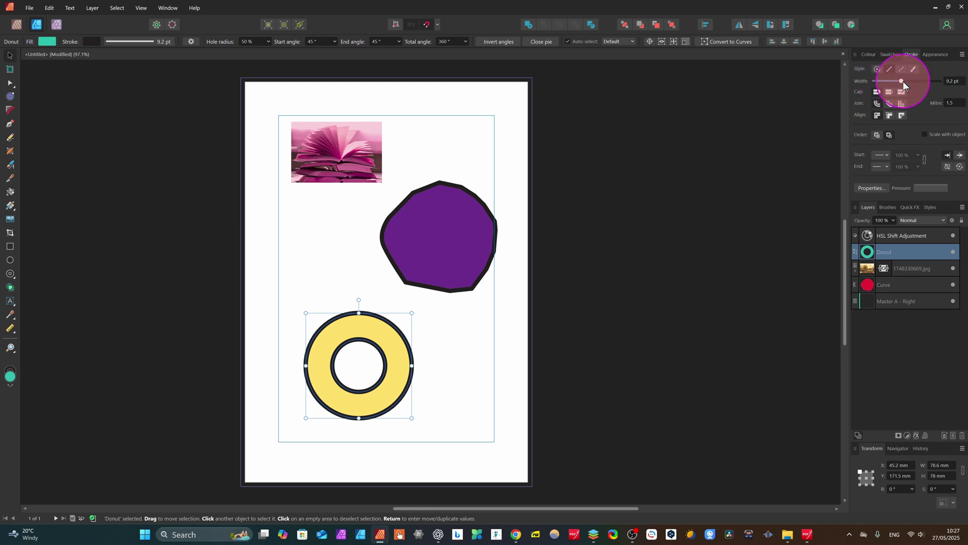
{"action": "left_click_drag", "start_coordinate": [902, 80], "coordinate": [895, 82]}
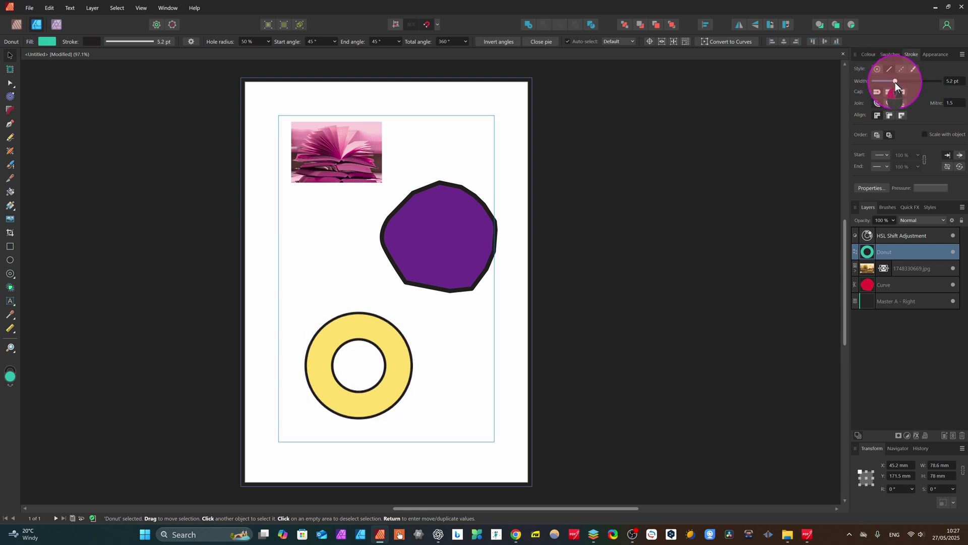
{"action": "left_click", "coordinate": [871, 54]}
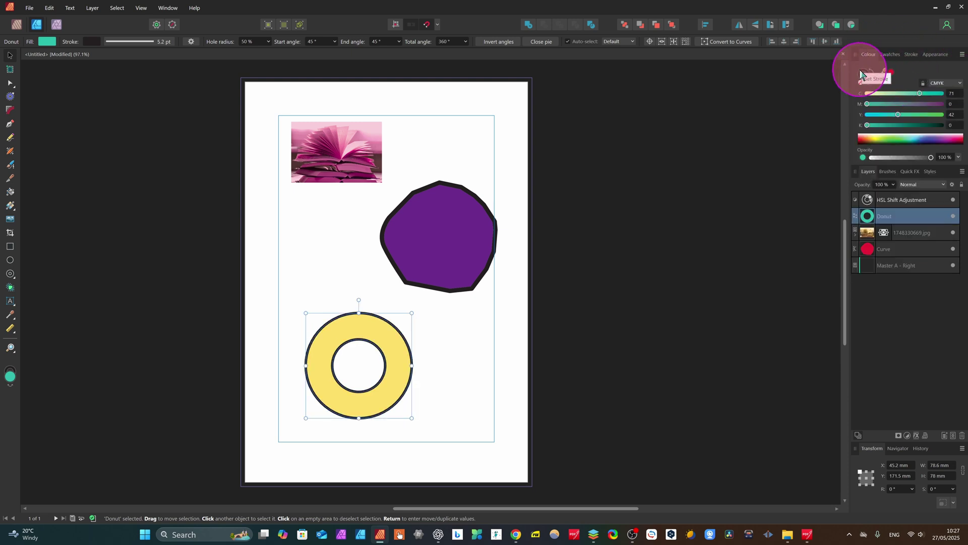
{"action": "left_click", "coordinate": [860, 72]}
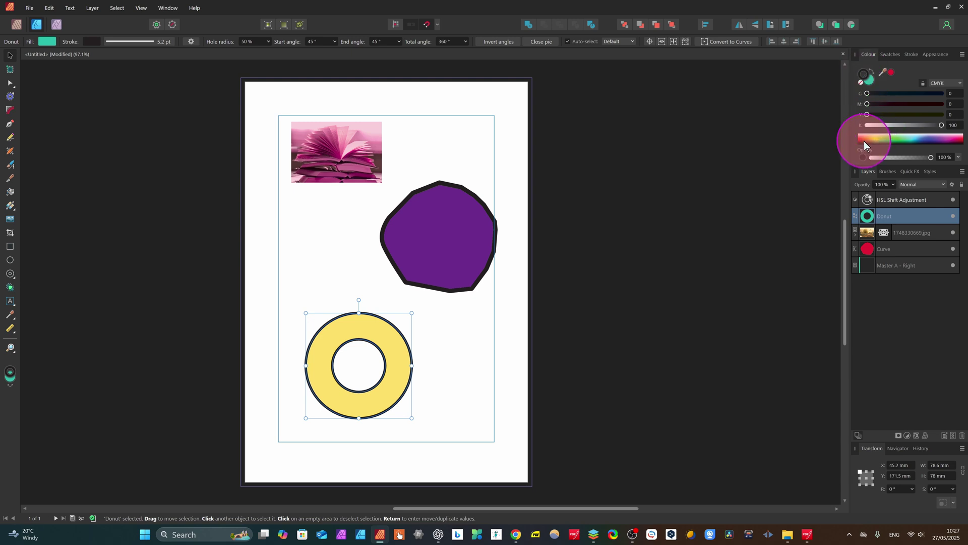
{"action": "mouse_move", "coordinate": [863, 140]}
{"action": "left_mouse_down"}
{"action": "mouse_move", "coordinate": [902, 136]}
{"action": "mouse_move", "coordinate": [832, 141]}
{"action": "left_mouse_up"}
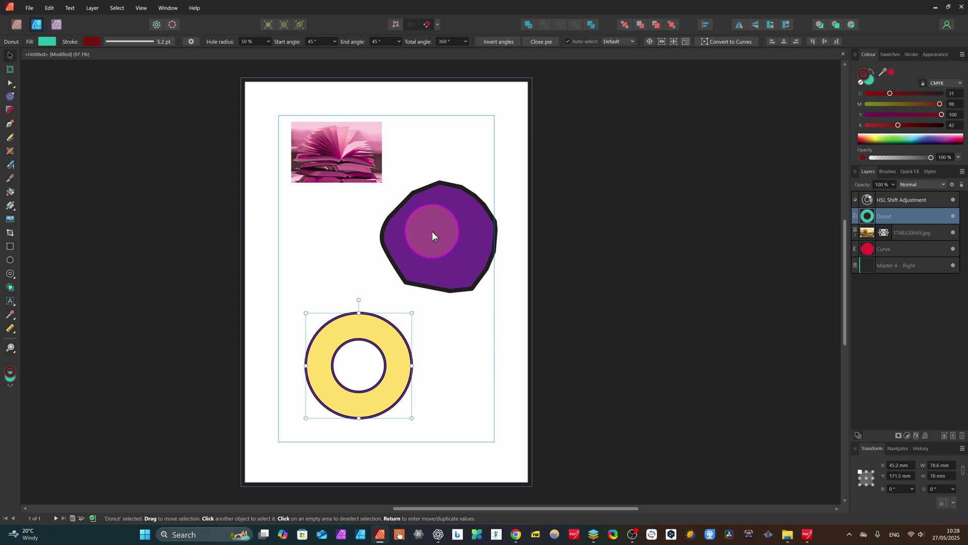
Step: Move the purple curve shape to about X 49.6 mm, Y 82.5 mm, between the book photo and the donut
{"action": "left_click_drag", "start_coordinate": [432, 235], "coordinate": [412, 238]}
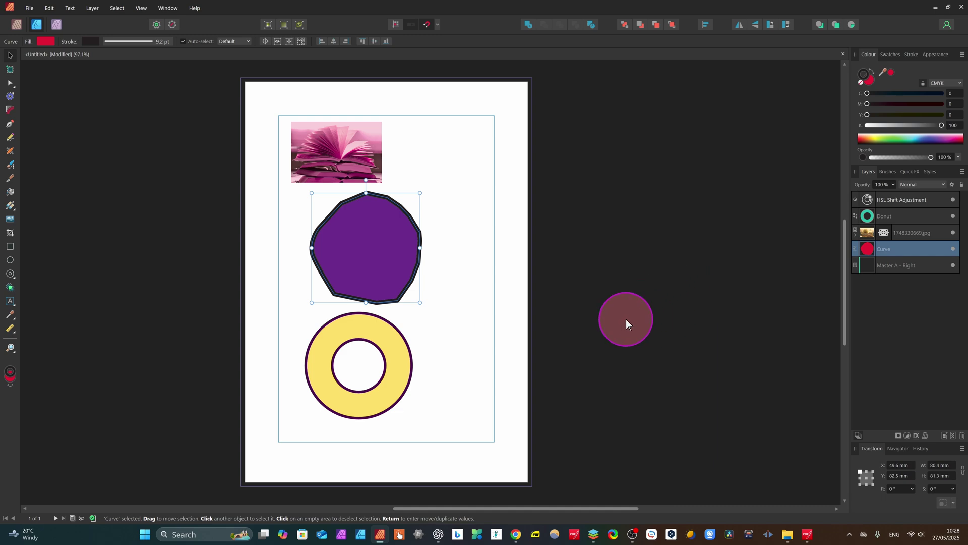
Step: Switch to Chrome and review the Publisher page management, master tag and page reflow improvements in the Affinity 2.6 release notes
{"action": "left_click", "coordinate": [516, 541]}
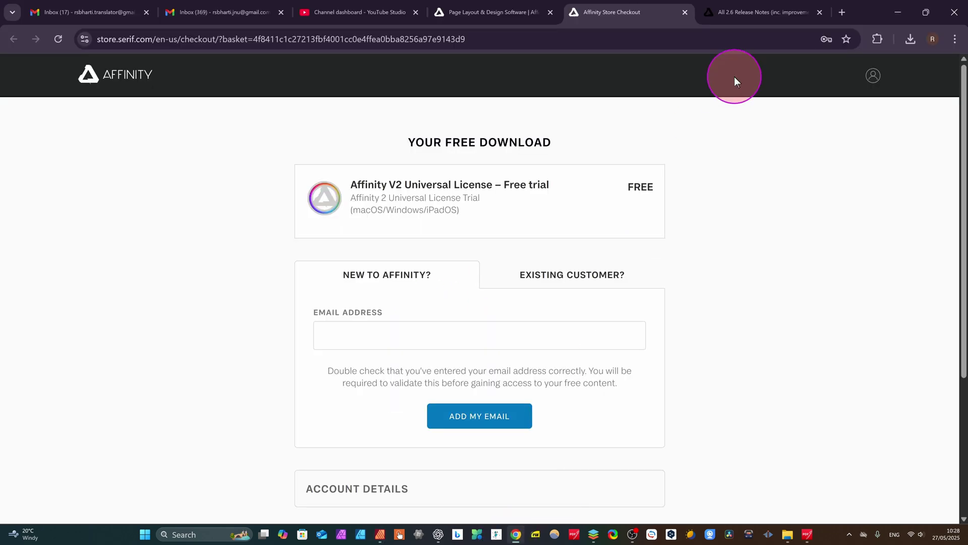
{"action": "left_click", "coordinate": [749, 12]}
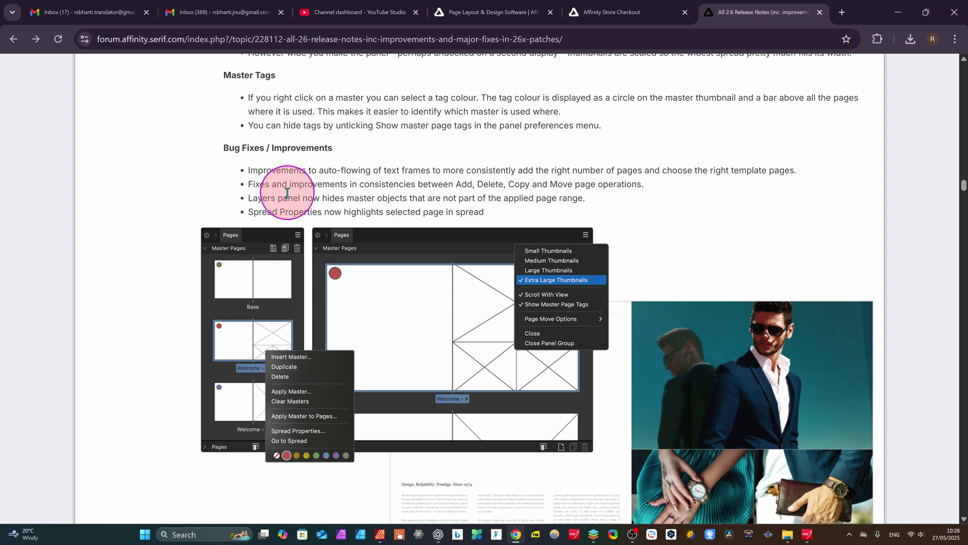
{"action": "scroll", "coordinate": [288, 193], "scroll_direction": "up", "scroll_amount": 3}
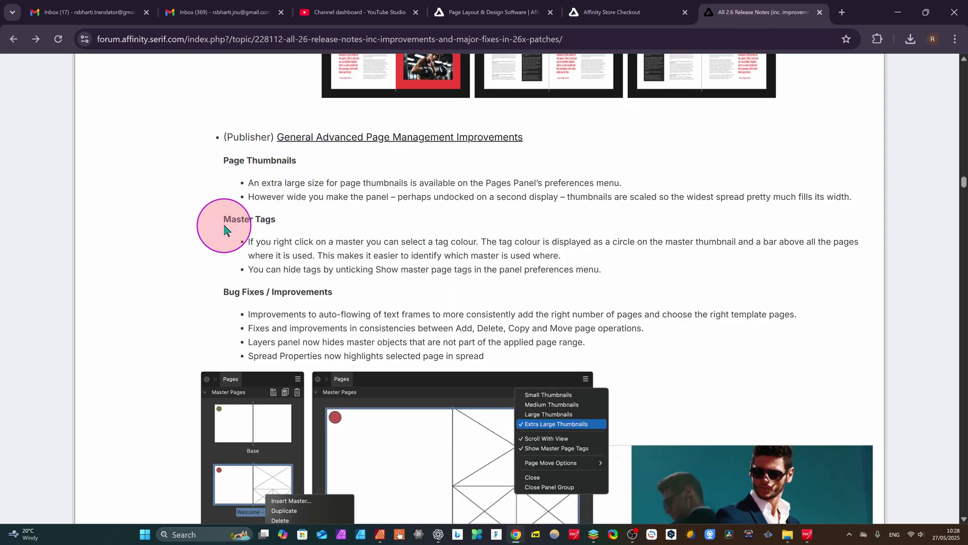
{"action": "scroll", "coordinate": [222, 302], "scroll_direction": "down", "scroll_amount": 3}
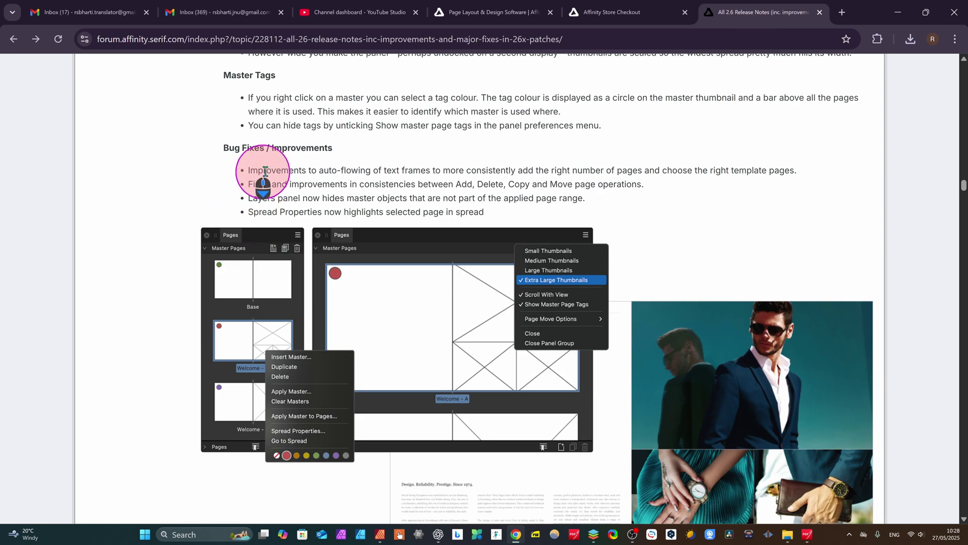
{"action": "scroll", "coordinate": [504, 253], "scroll_direction": "down", "scroll_amount": 3}
{"action": "scroll", "coordinate": [395, 290], "scroll_direction": "up", "scroll_amount": 2}
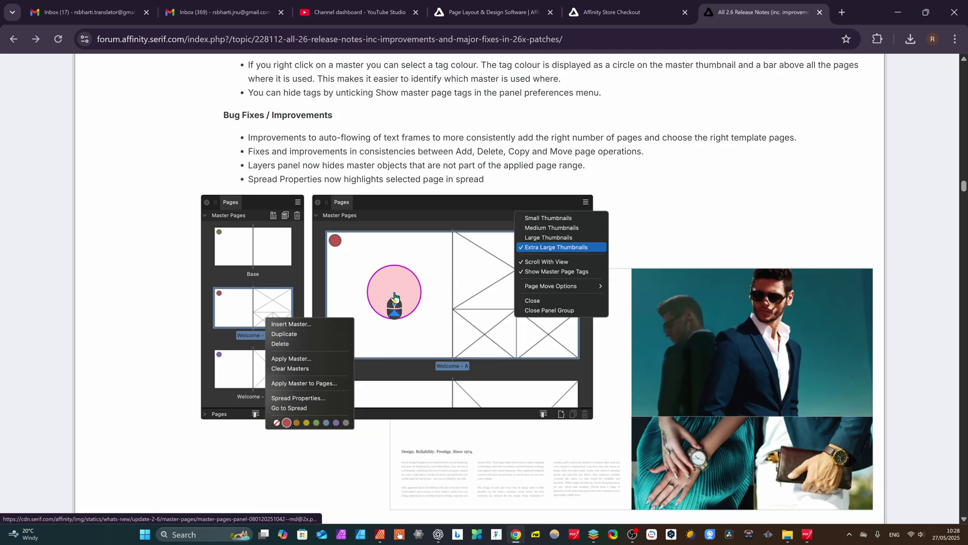
{"action": "scroll", "coordinate": [394, 297], "scroll_direction": "up", "scroll_amount": 9}
{"action": "scroll", "coordinate": [380, 284], "scroll_direction": "down", "scroll_amount": 3}
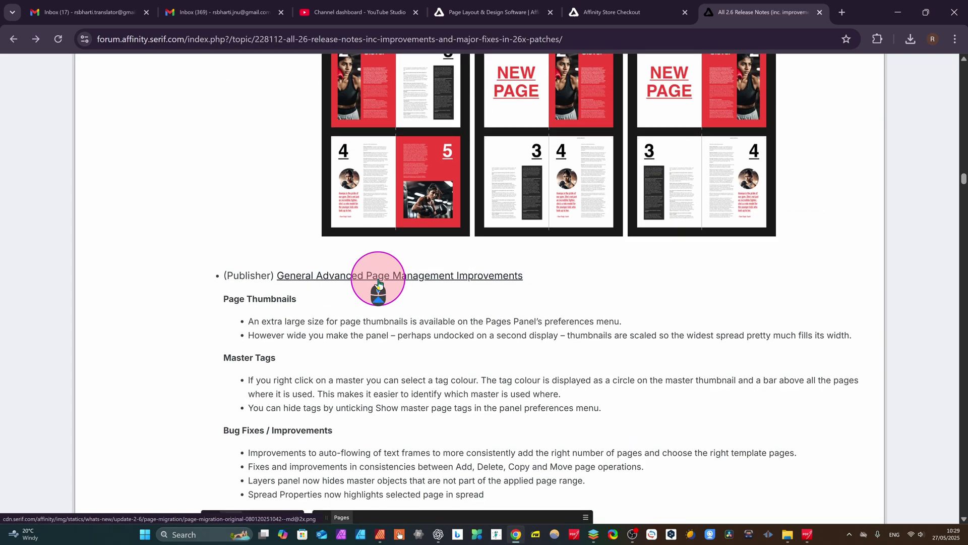
{"action": "scroll", "coordinate": [371, 287], "scroll_direction": "down", "scroll_amount": 5}
{"action": "scroll", "coordinate": [229, 168], "scroll_direction": "up", "scroll_amount": 4}
{"action": "scroll", "coordinate": [339, 186], "scroll_direction": "down", "scroll_amount": 2}
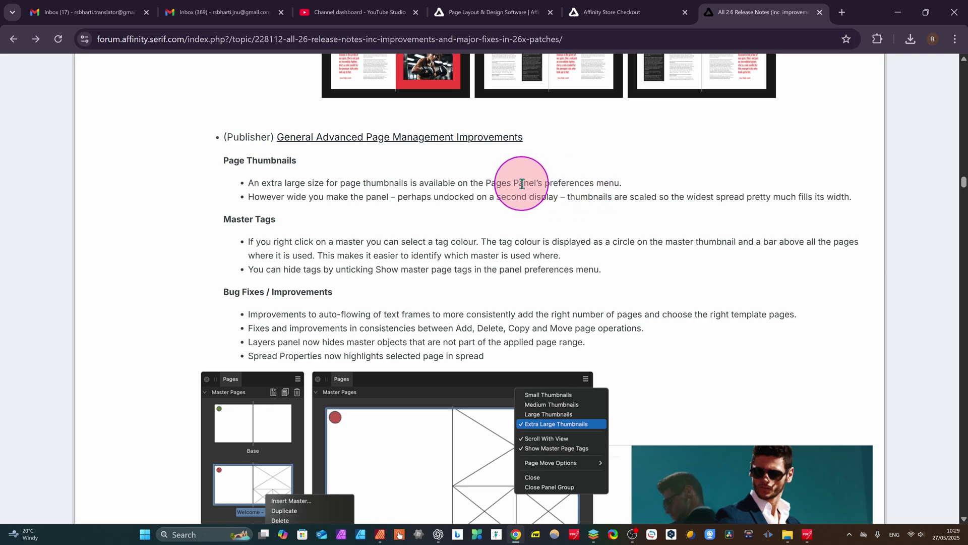
{"action": "scroll", "coordinate": [529, 242], "scroll_direction": "down", "scroll_amount": 3}
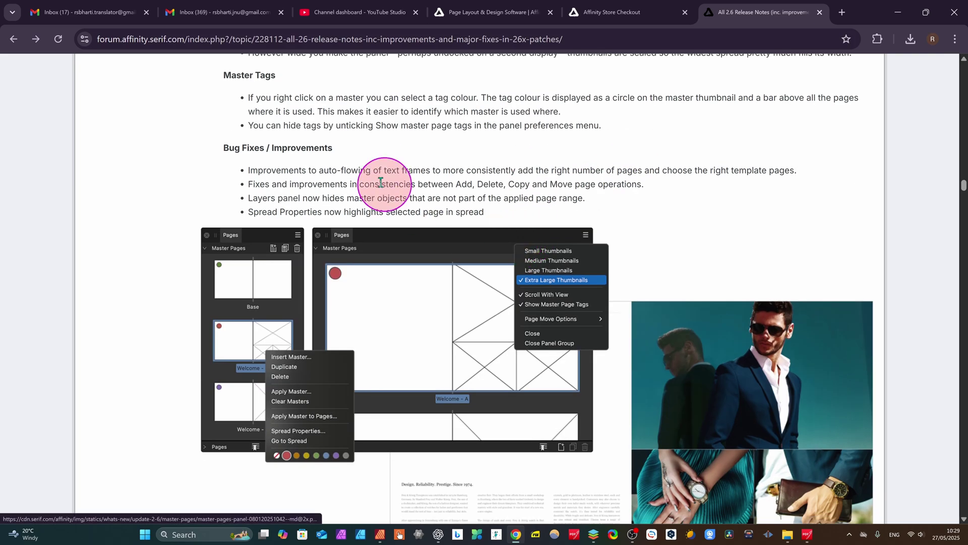
{"action": "scroll", "coordinate": [393, 176], "scroll_direction": "up", "scroll_amount": 3}
{"action": "scroll", "coordinate": [410, 330], "scroll_direction": "down", "scroll_amount": 9}
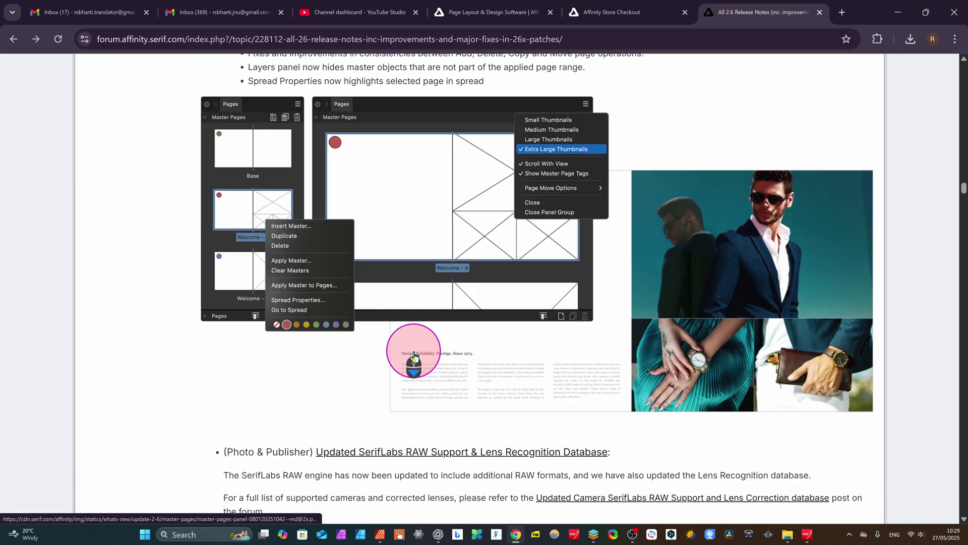
{"action": "scroll", "coordinate": [410, 363], "scroll_direction": "up", "scroll_amount": 9}
{"action": "scroll", "coordinate": [414, 351], "scroll_direction": "up", "scroll_amount": 20}
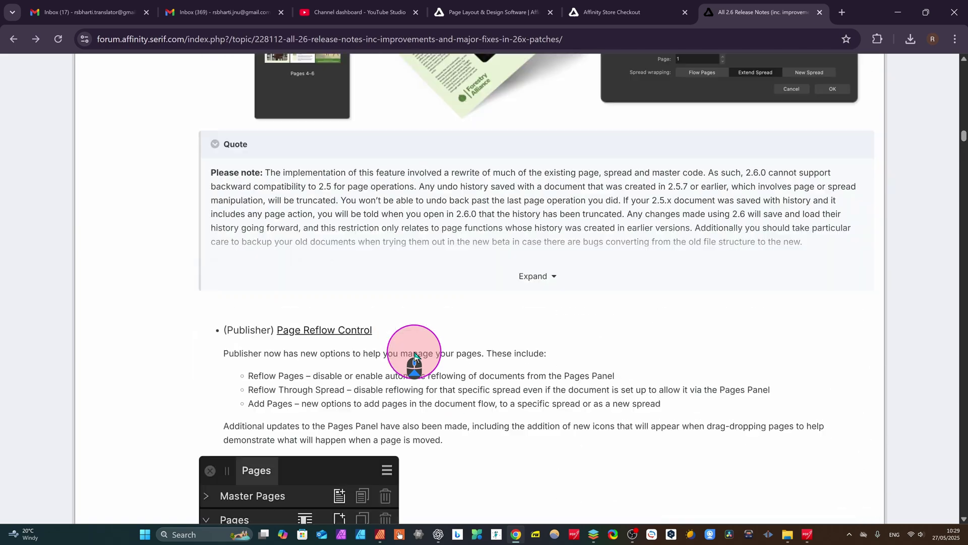
{"action": "scroll", "coordinate": [413, 352], "scroll_direction": "up", "scroll_amount": 20}
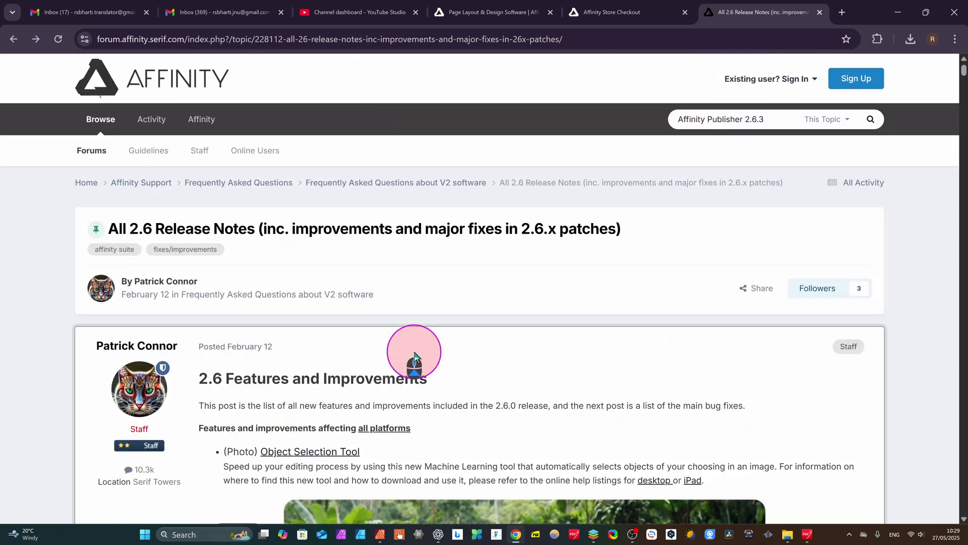
Step: Review the bug fixes by platform in the 2.6.3 release notes, and return to the Affinity Publisher document
{"action": "scroll", "coordinate": [413, 356], "scroll_direction": "down", "scroll_amount": 15}
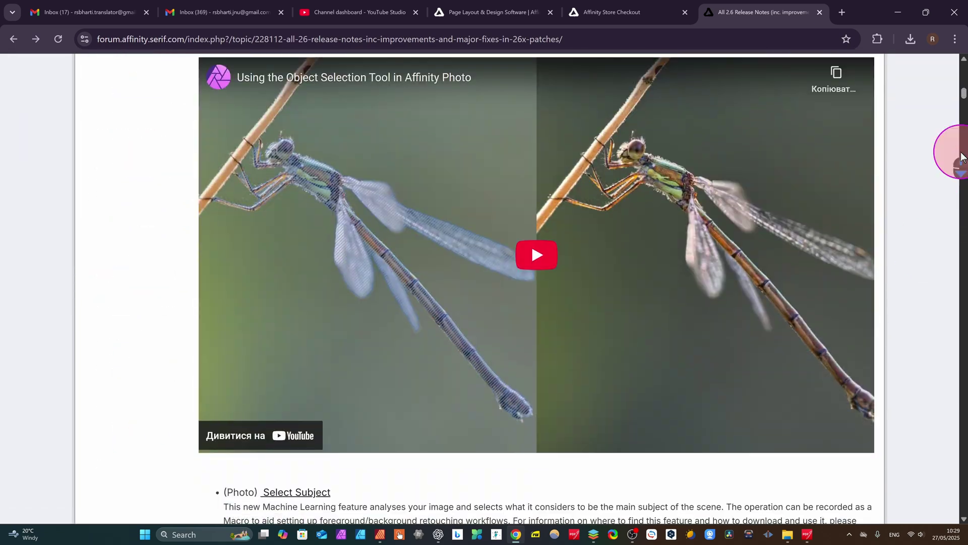
{"action": "left_click", "coordinate": [962, 79]}
{"action": "left_click_drag", "start_coordinate": [962, 88], "coordinate": [962, 502]}
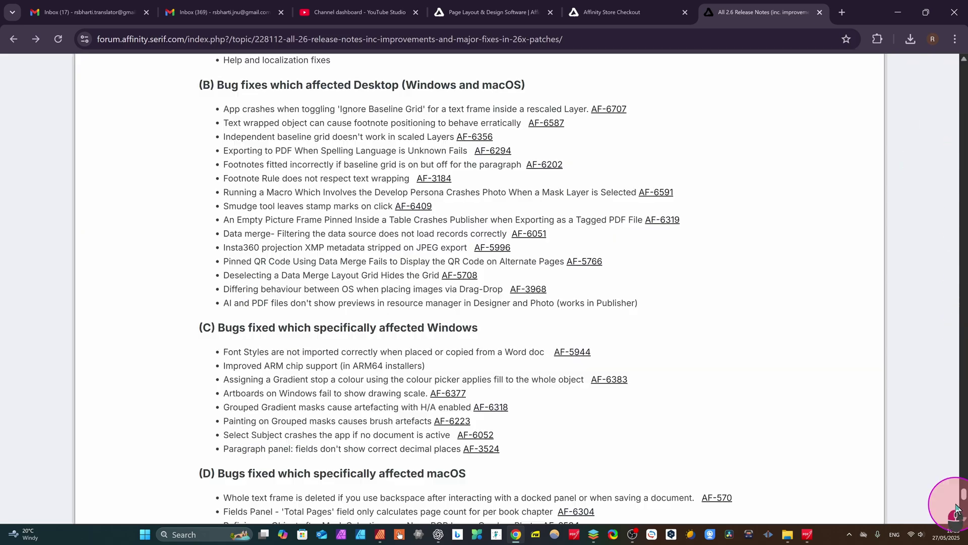
{"action": "scroll", "coordinate": [337, 325], "scroll_direction": "up", "scroll_amount": 8}
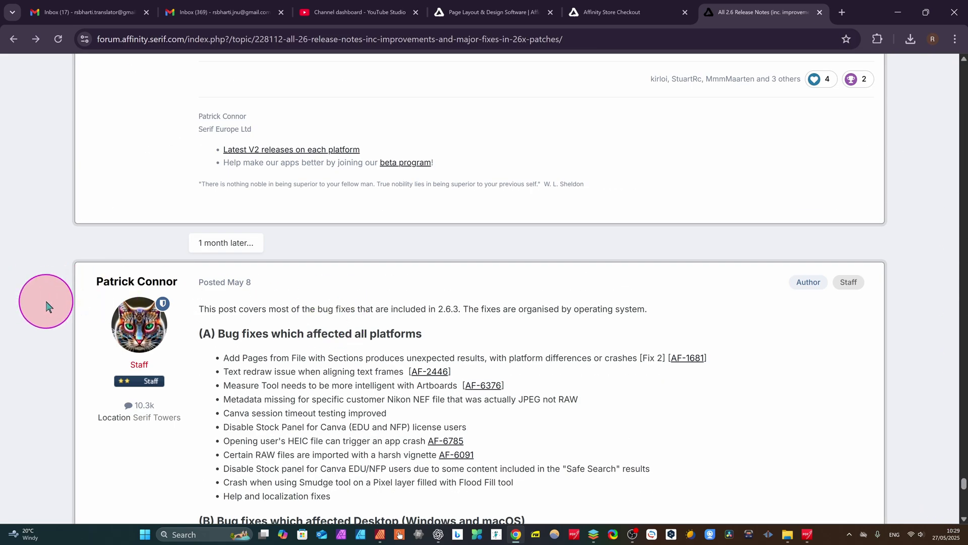
{"action": "scroll", "coordinate": [43, 300], "scroll_direction": "down", "scroll_amount": 10}
{"action": "left_click", "coordinate": [897, 10]}
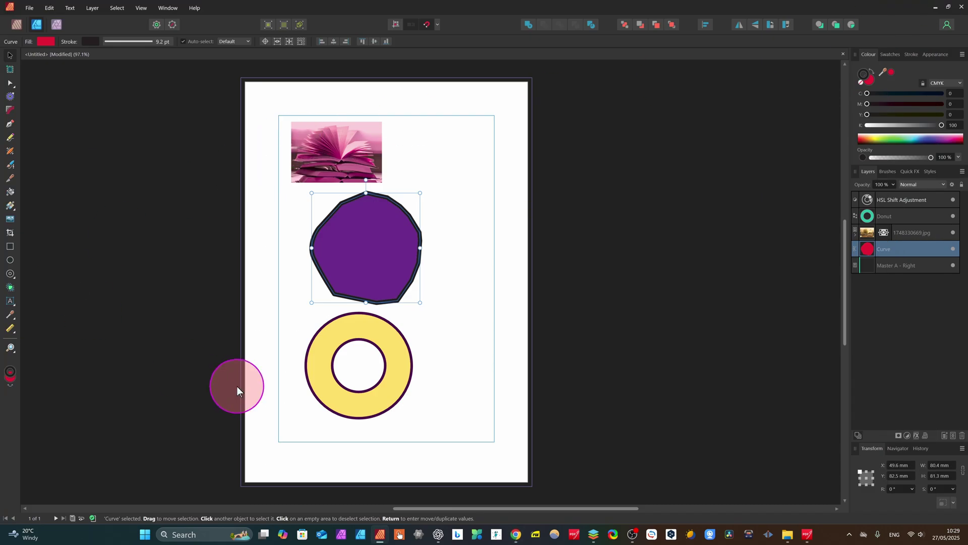
{"action": "scroll", "coordinate": [237, 385], "scroll_direction": "left", "scroll_amount": 3}
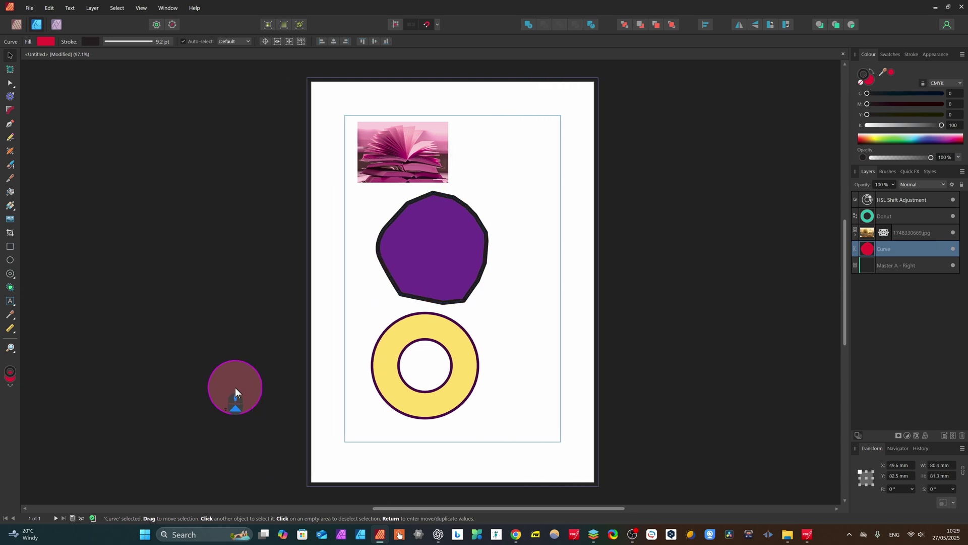